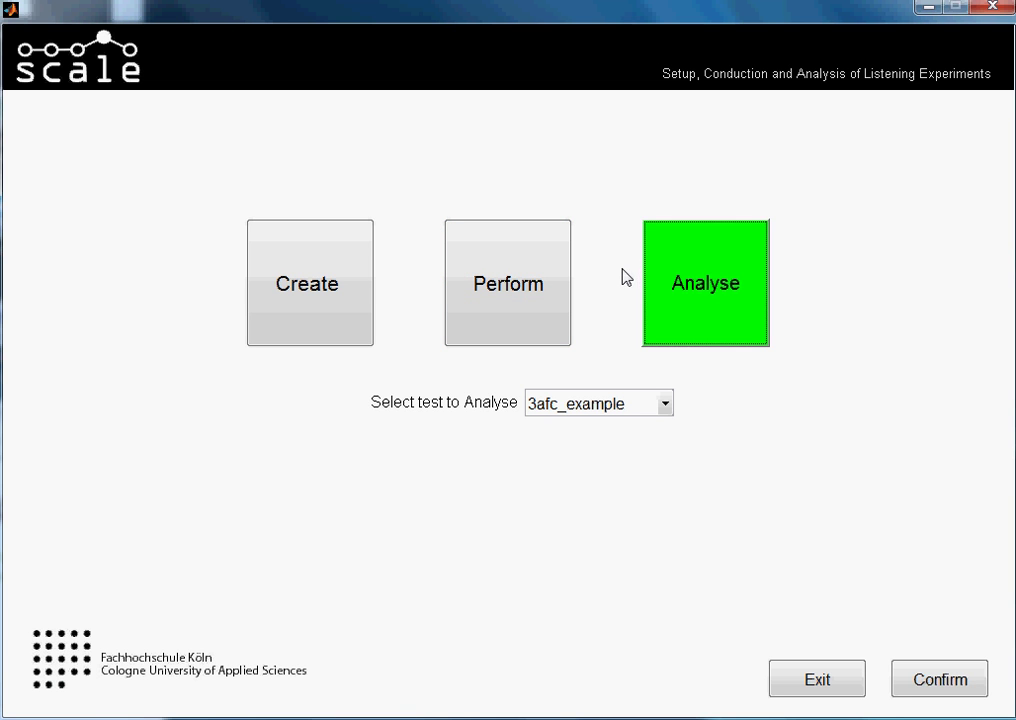
Step: Choose MUSHRA_tutorial as the test to analyse and open its analysis screen
left_click(666, 405)
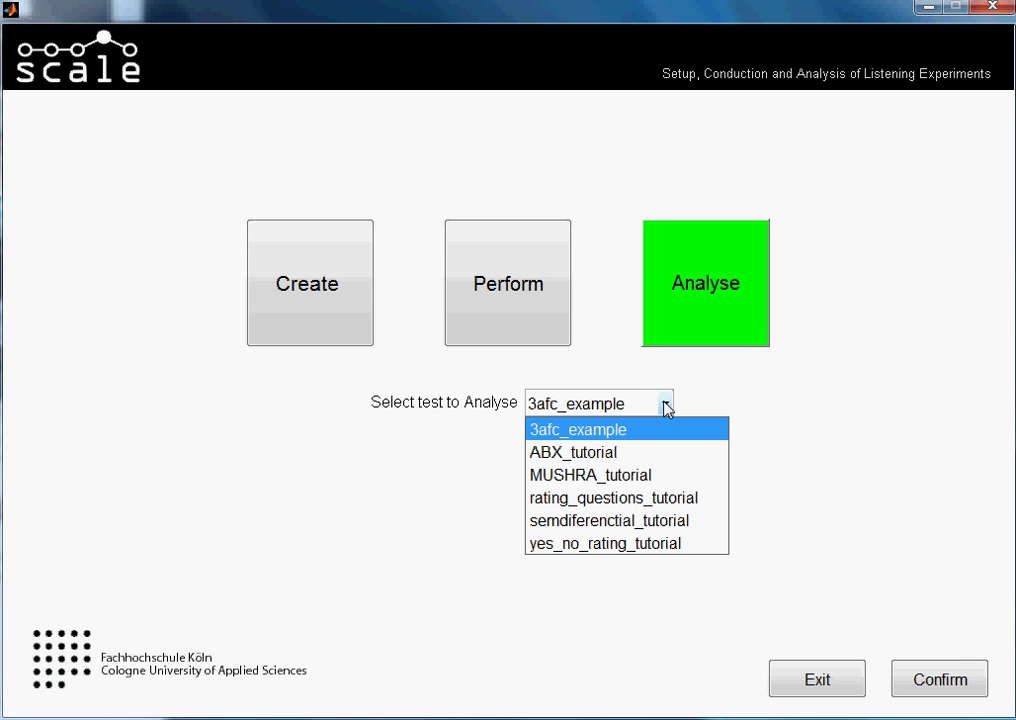
left_click(656, 476)
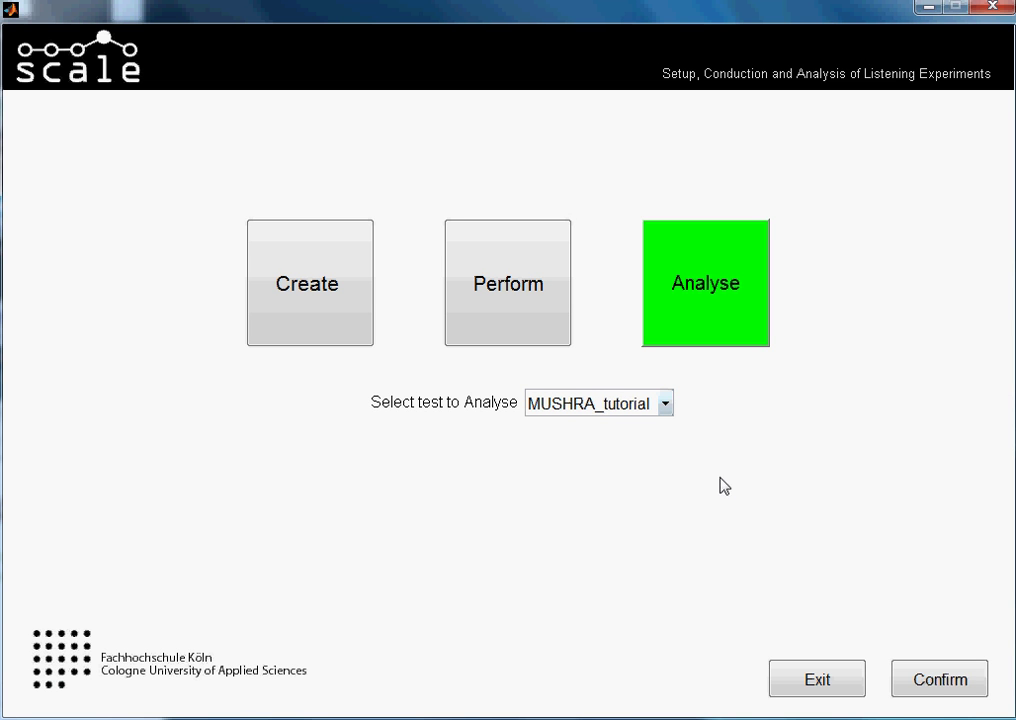
left_click(929, 684)
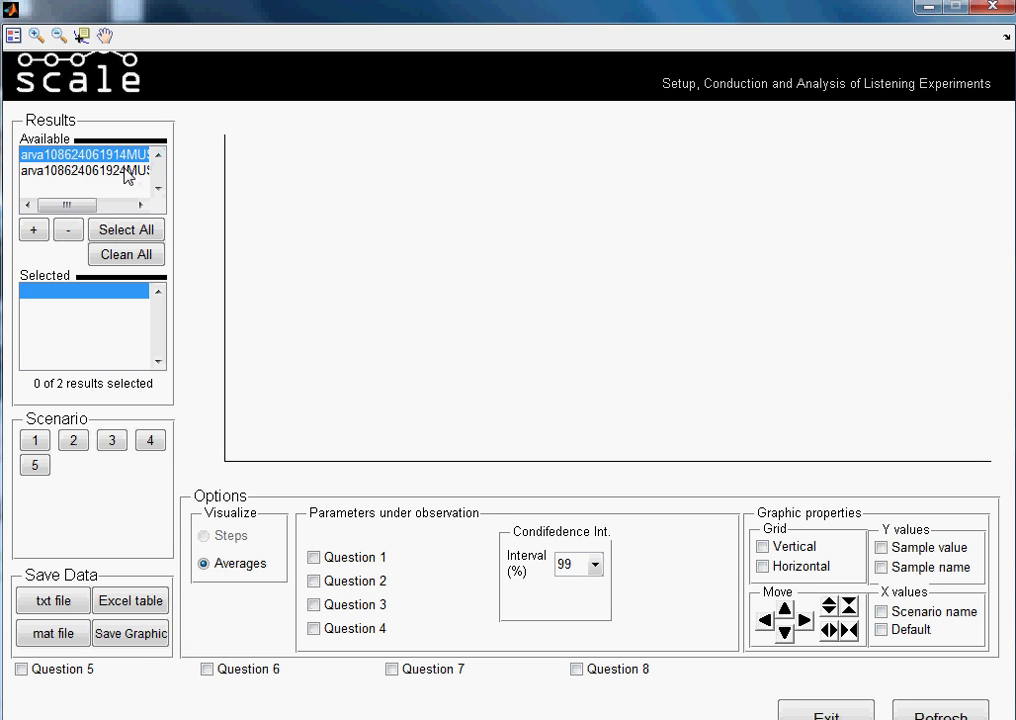
Step: Try out adding and removing both available results, first one at a time and then all at once
left_click(34, 231)
left_click(34, 231)
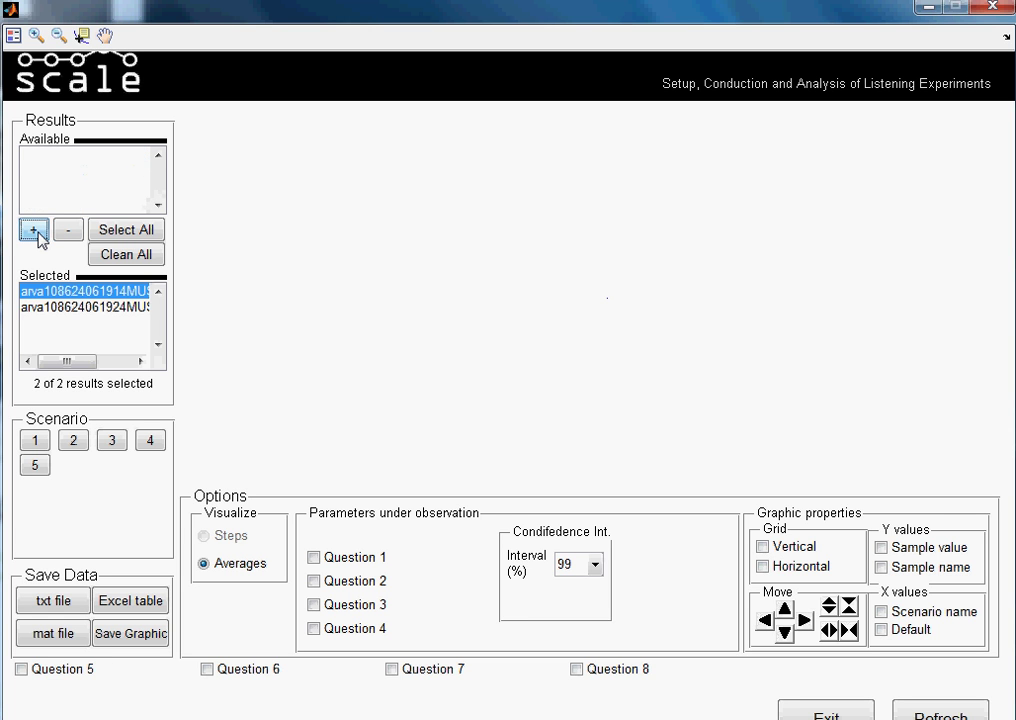
left_click(68, 231)
left_click(68, 231)
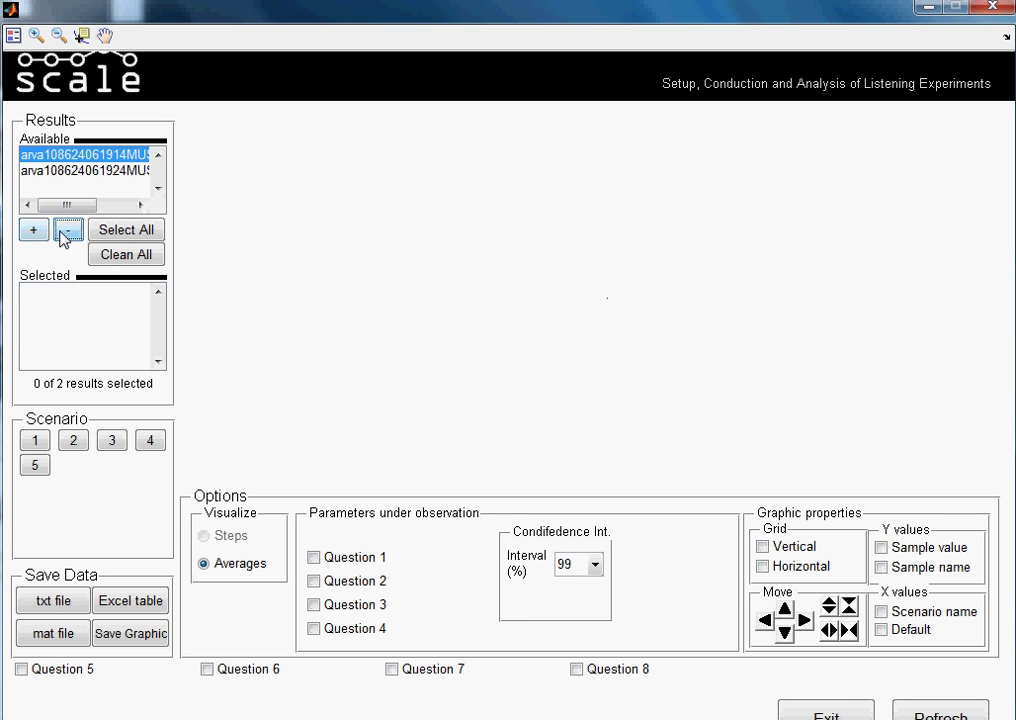
left_click(126, 231)
left_click(125, 256)
Step: Add the first available result to the selection and plot scenario 1
left_click(66, 438)
left_click(40, 230)
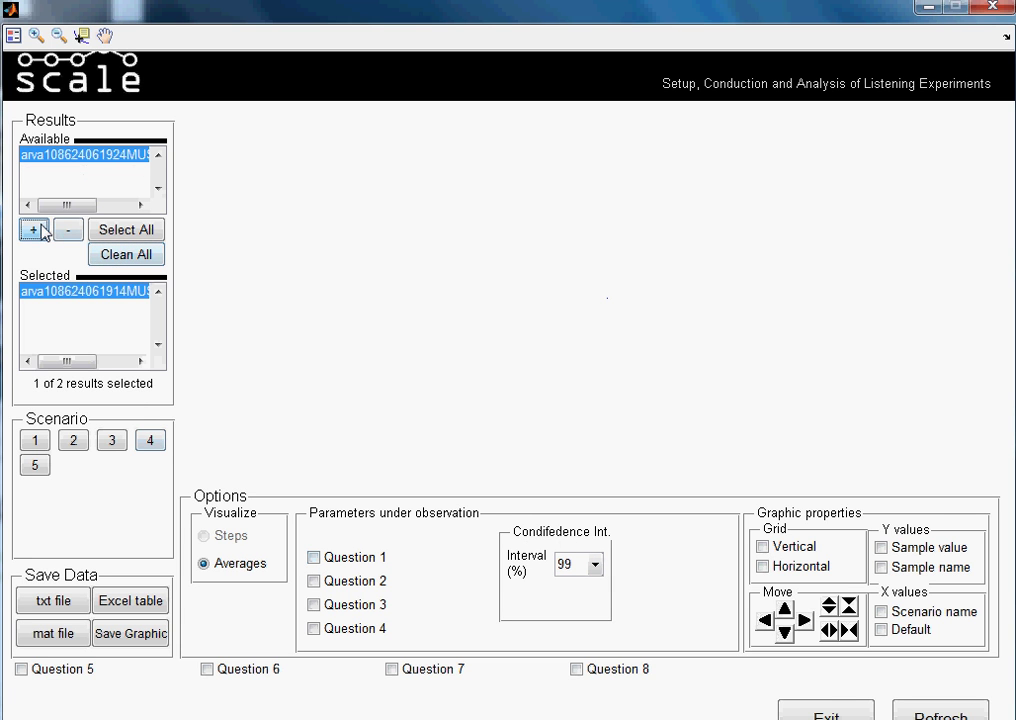
left_click(35, 441)
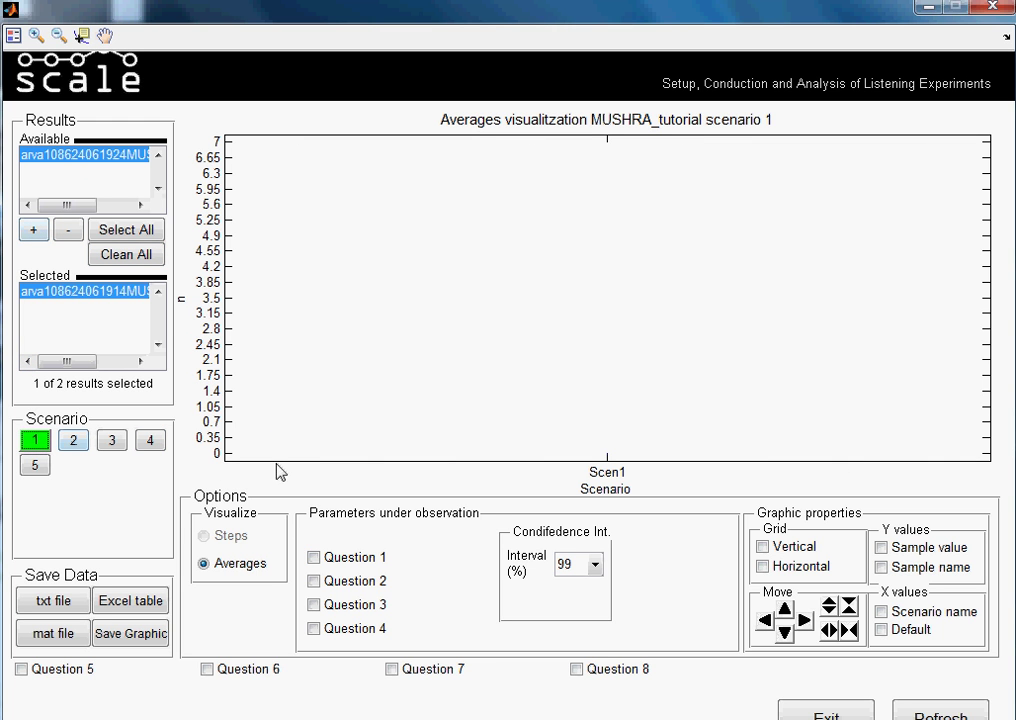
Step: Plot Questions 1 to 4 for scenario 1 and display the plot legend
left_click(316, 561)
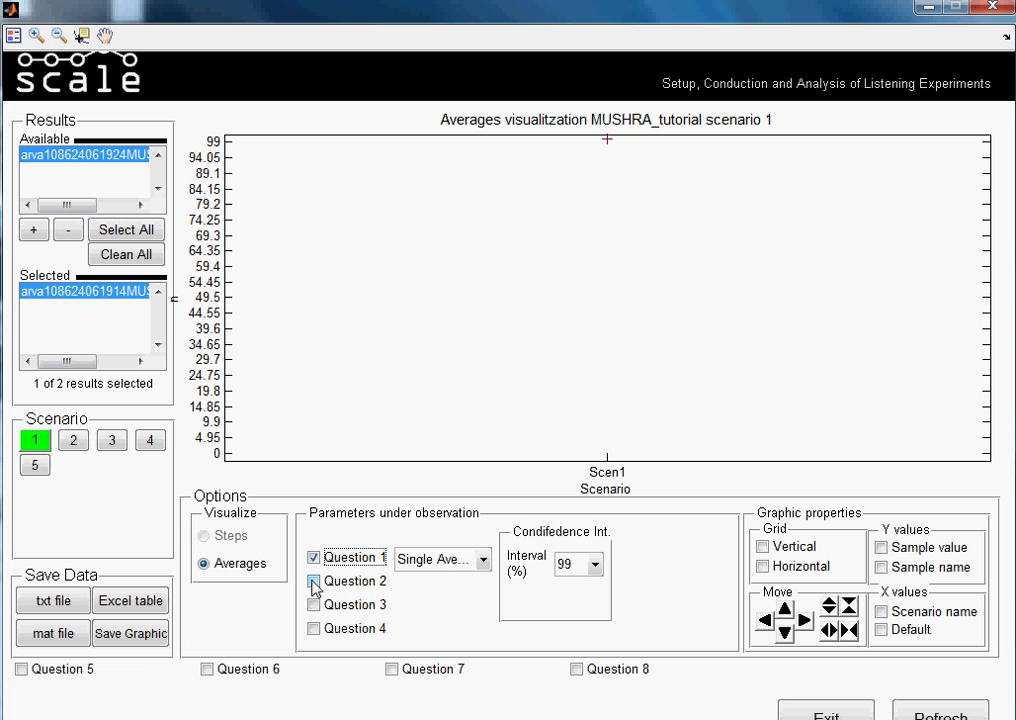
left_click(313, 581)
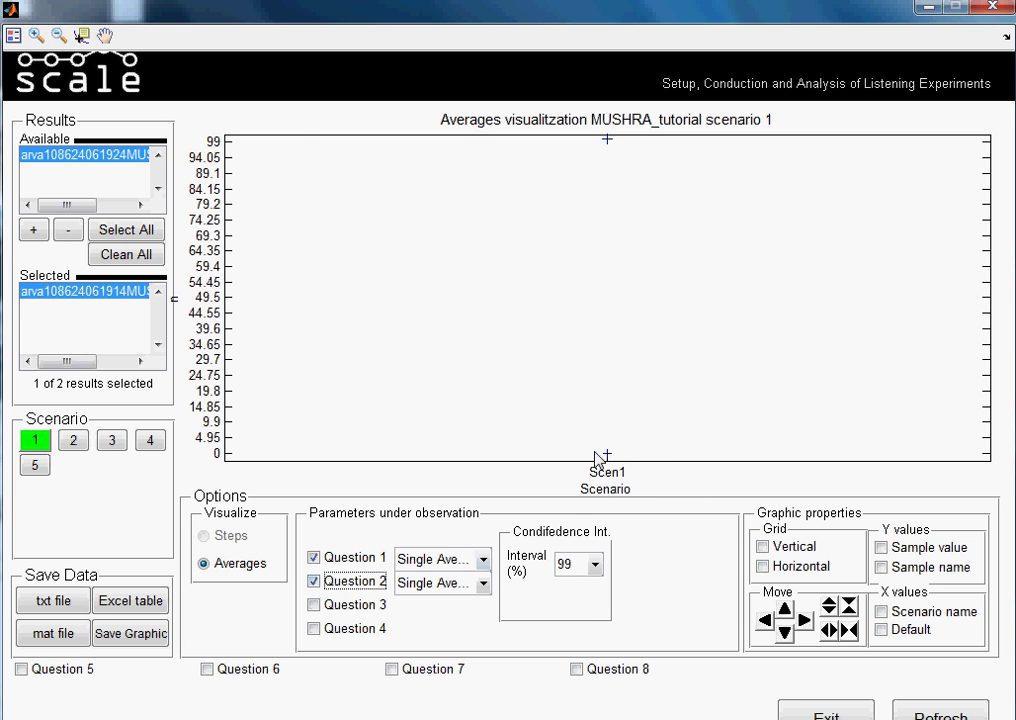
left_click(14, 36)
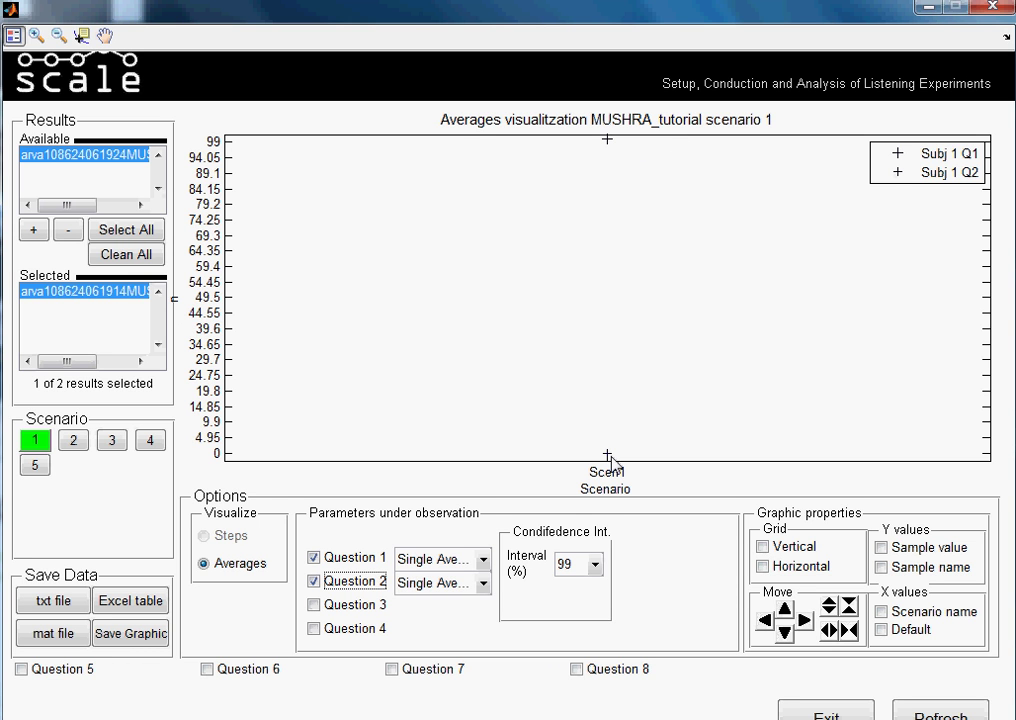
left_click(314, 605)
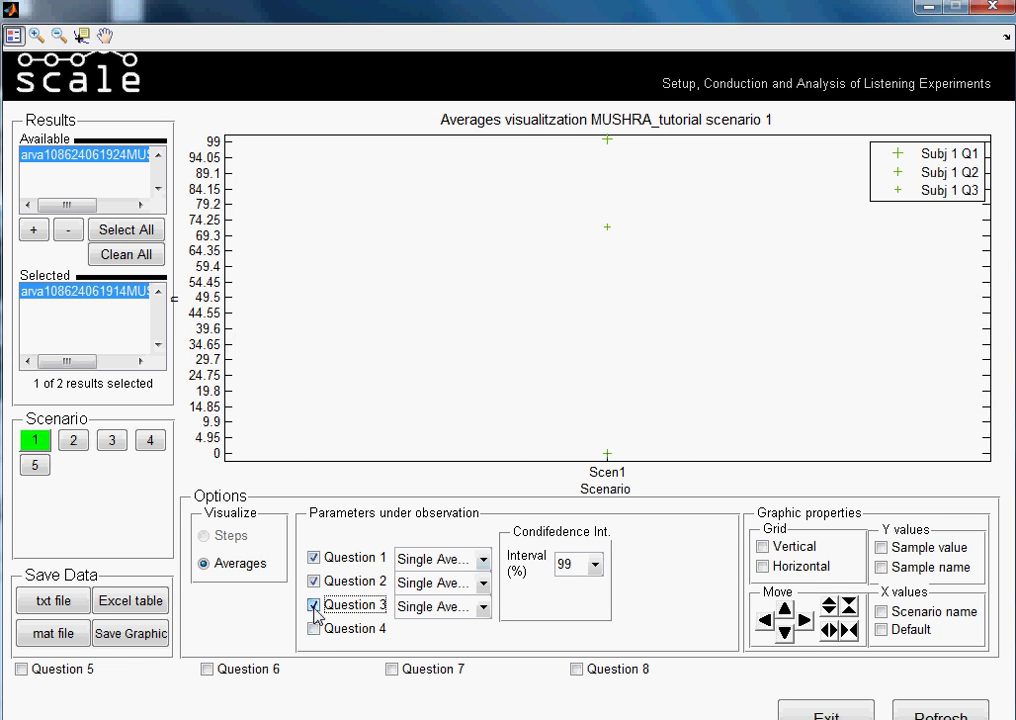
left_click(314, 629)
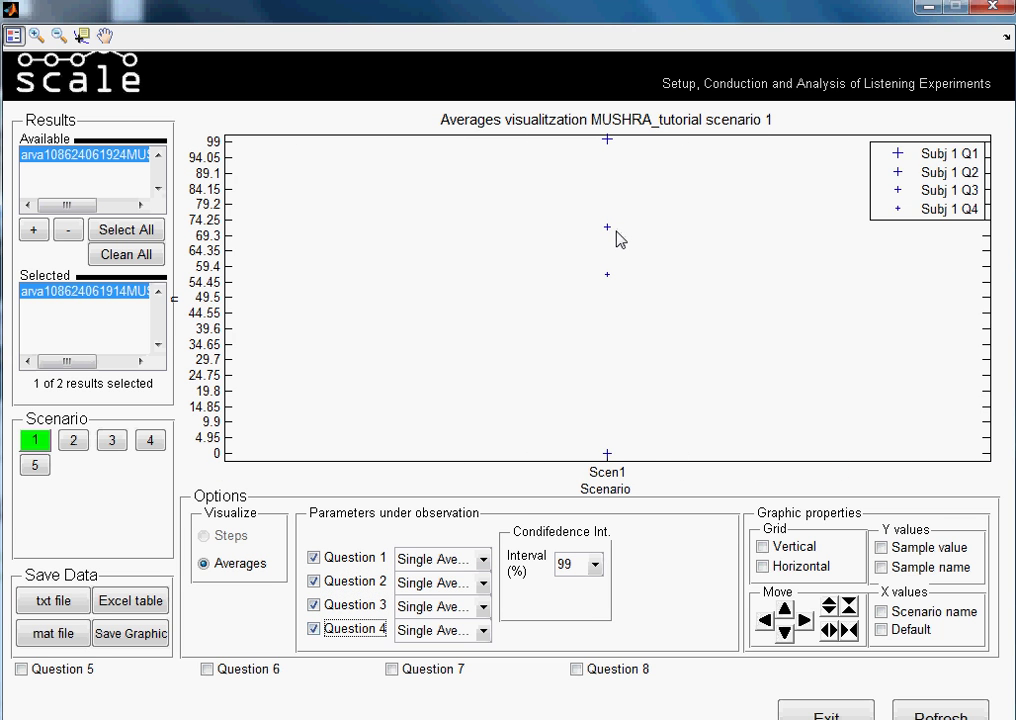
Step: Add Questions 5 to 8 to the plot and nudge the legend slightly
left_click(21, 669)
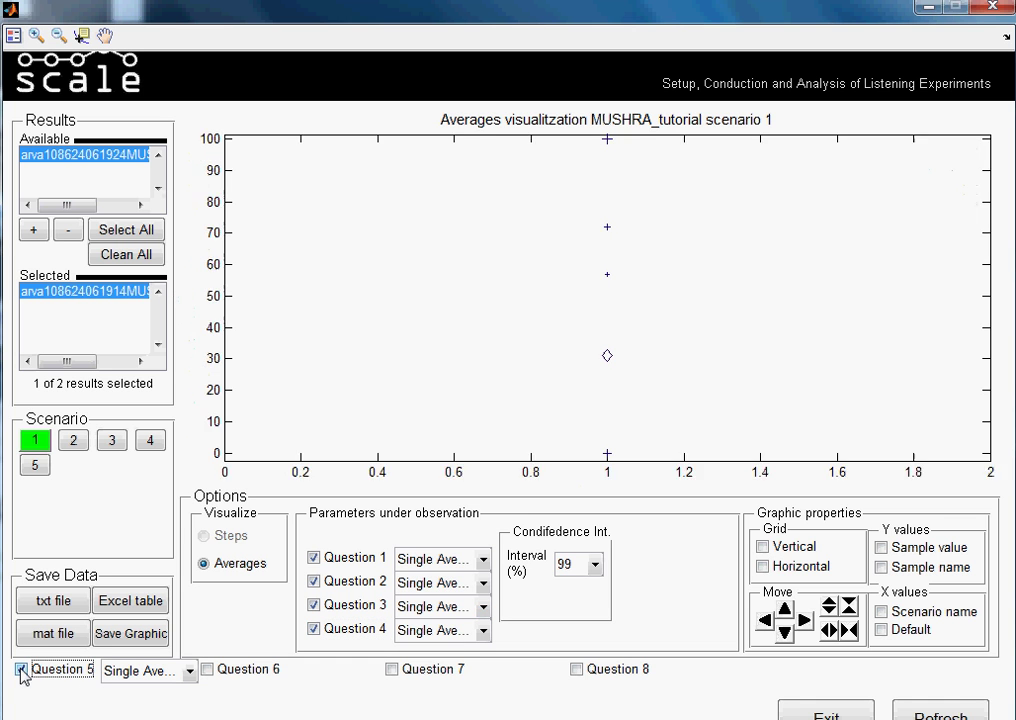
left_click(207, 670)
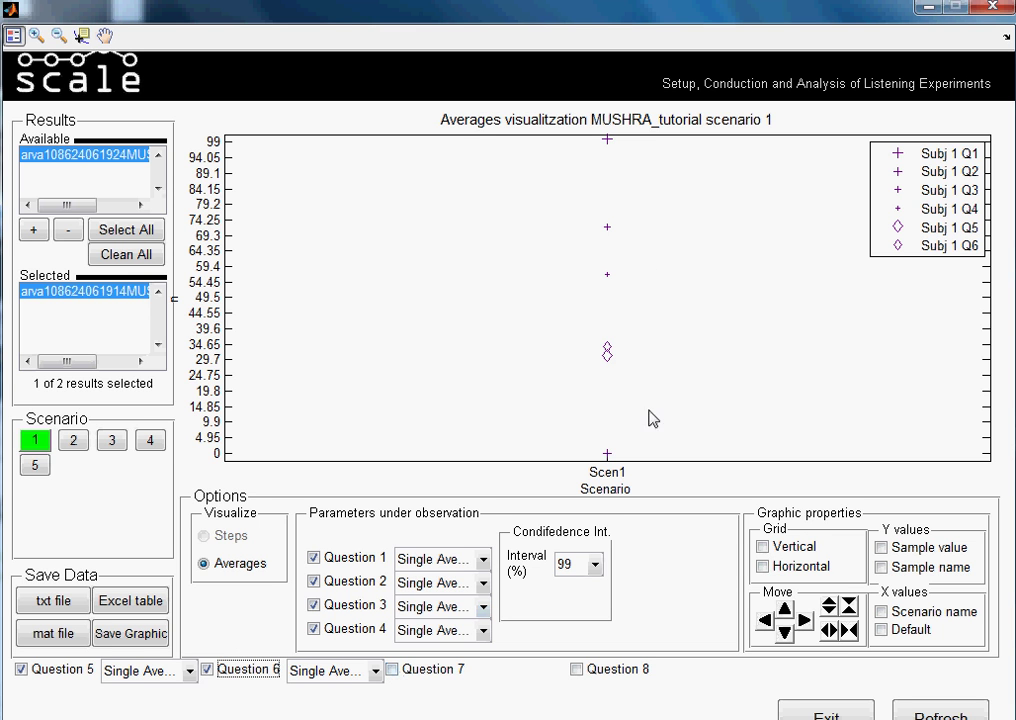
left_click(392, 669)
left_click(579, 673)
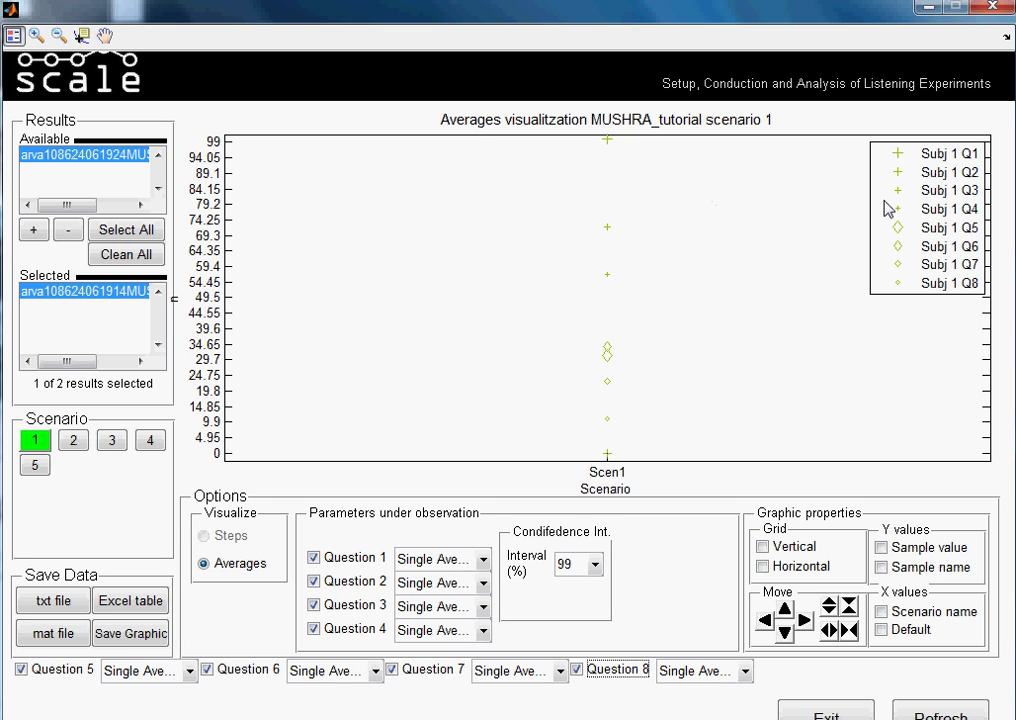
left_click_drag(883, 200, 881, 199)
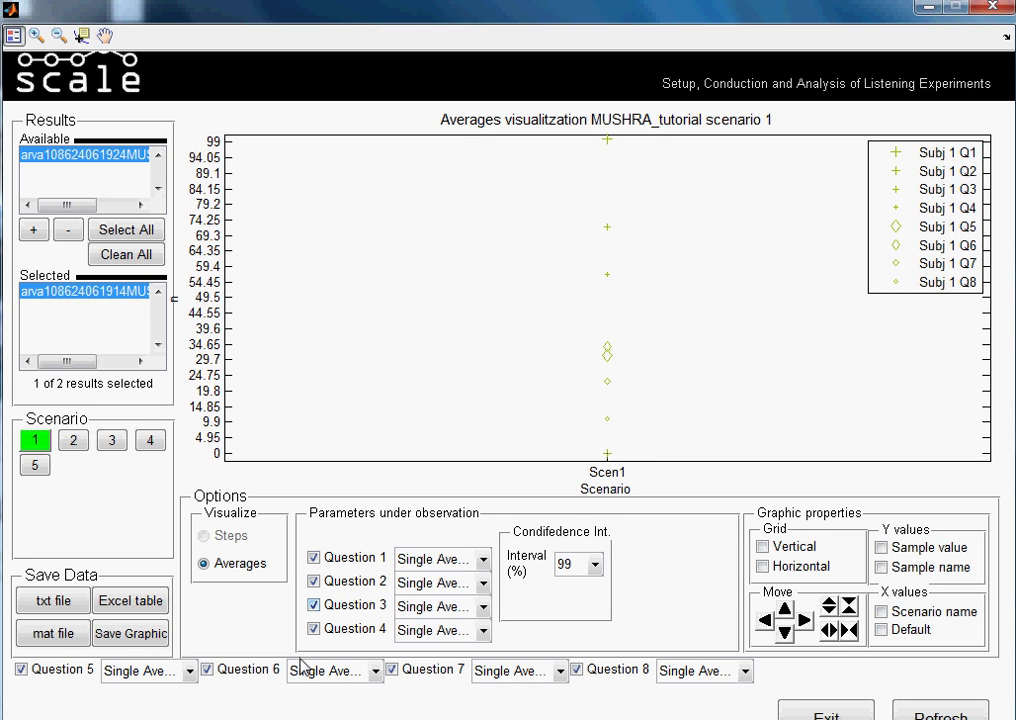
Step: Include scenarios 2, 3, 4 and 5 in the averages plot
left_click(74, 441)
left_click(112, 440)
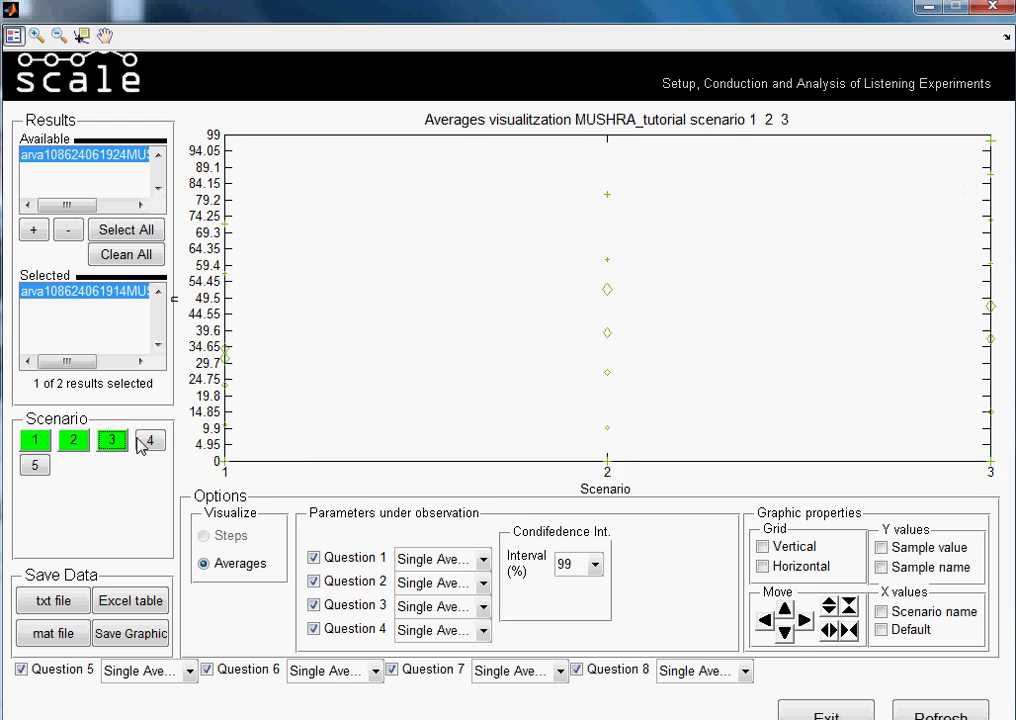
left_click(37, 465)
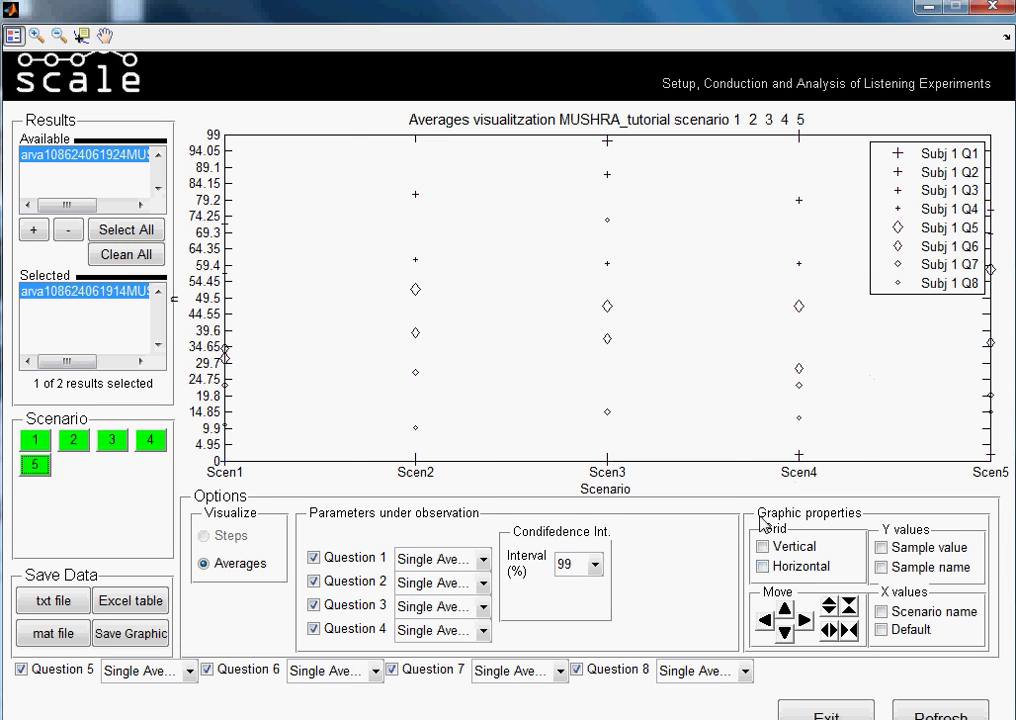
Step: Compress the plot once horizontally and three times vertically so the outer data points sit inside the axes
left_click(849, 629)
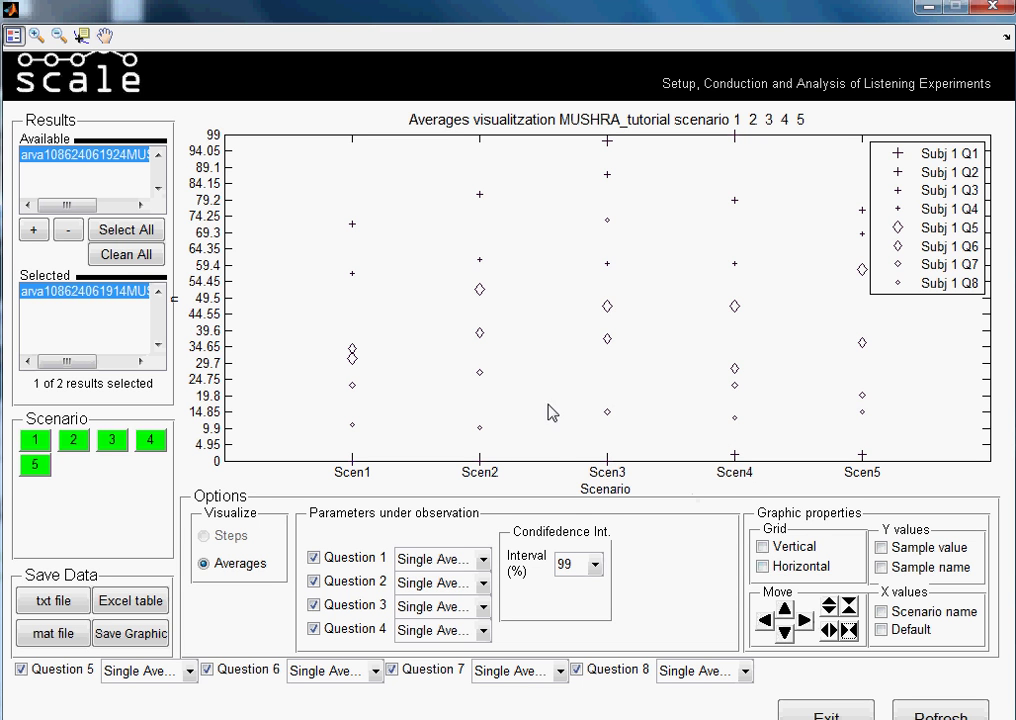
left_click(848, 607)
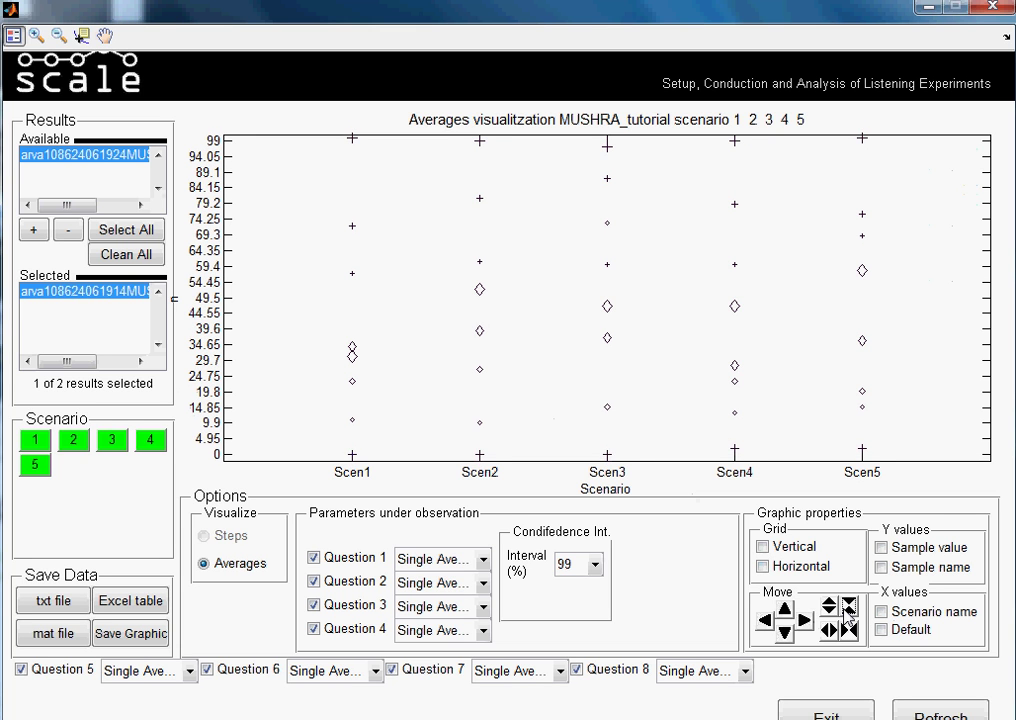
left_click(848, 607)
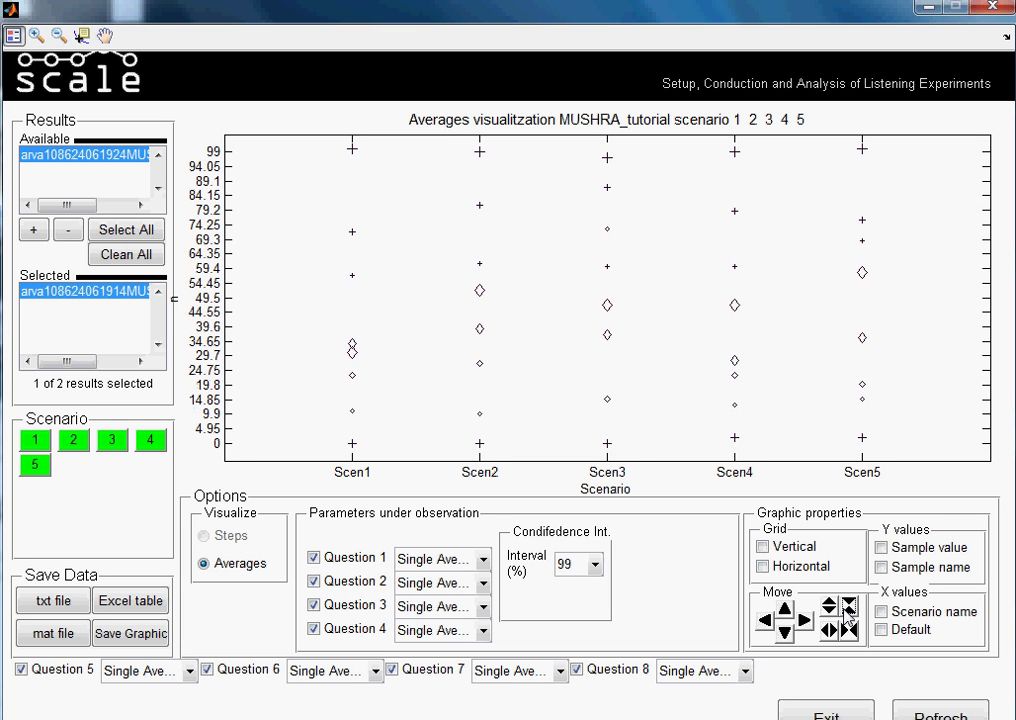
left_click(848, 607)
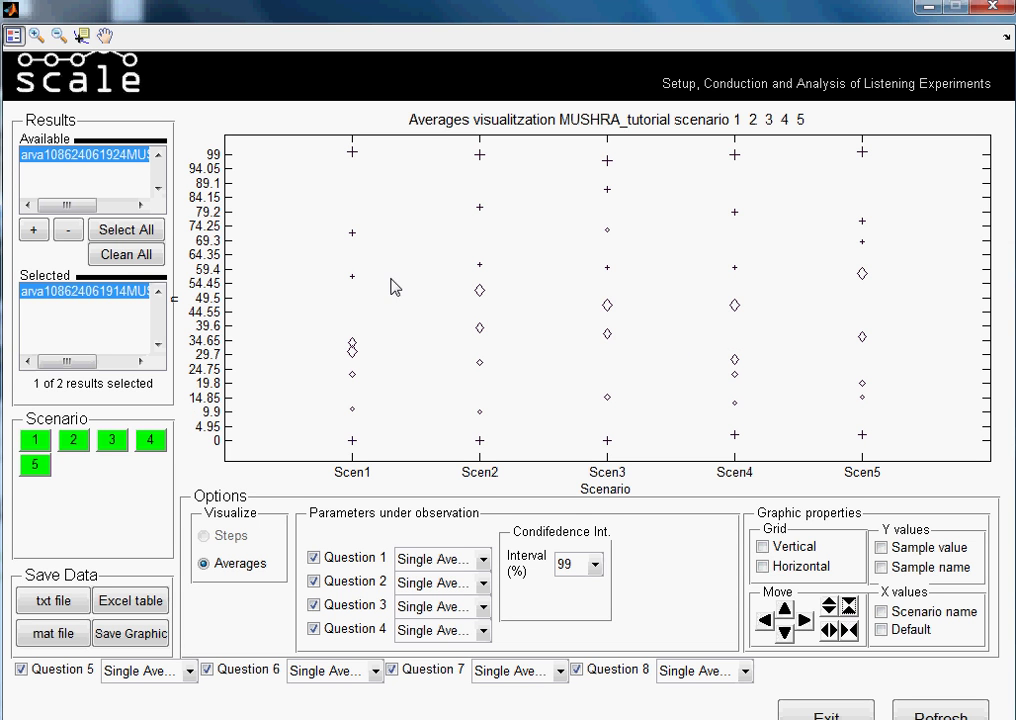
Step: Add the second result to the selection, remove the first one and add it back so both are plotted
left_click(34, 231)
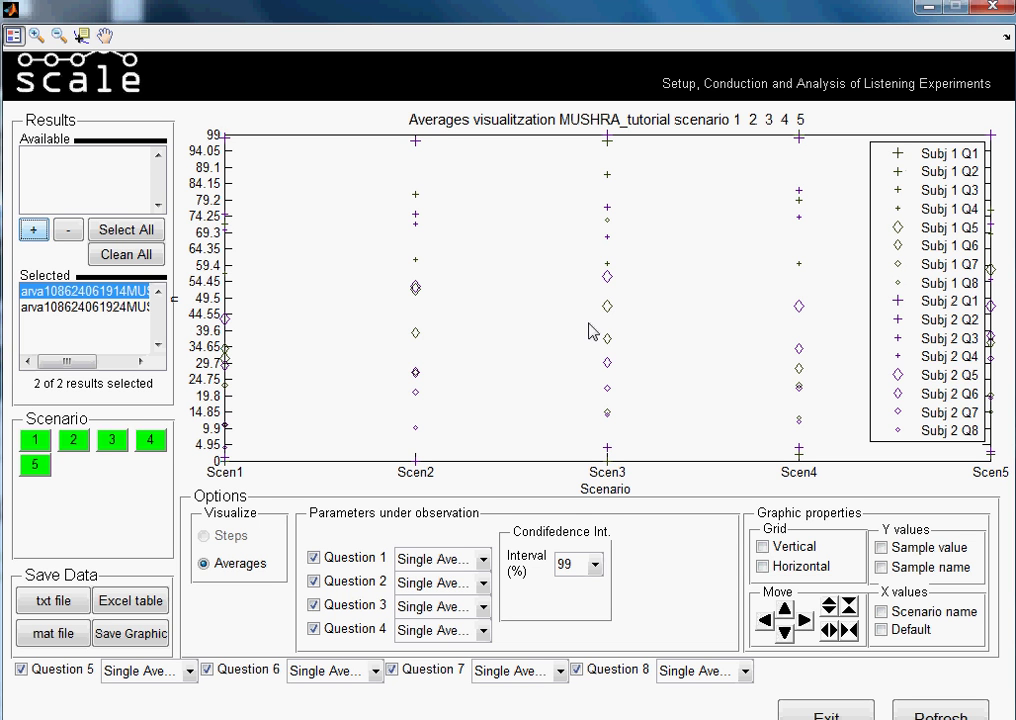
left_click(67, 230)
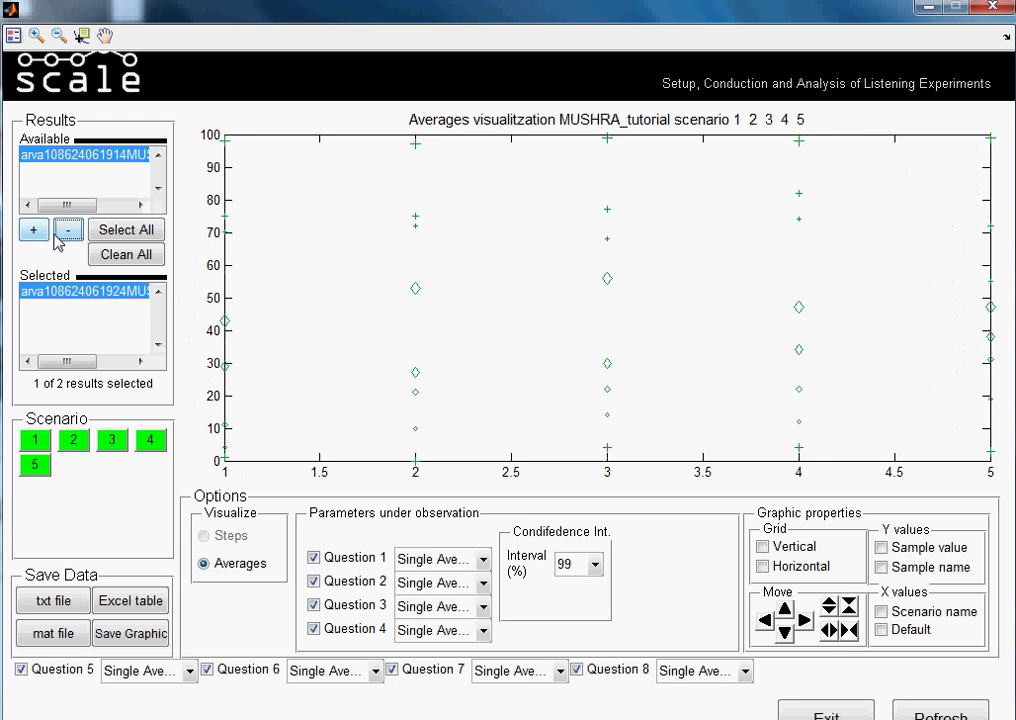
left_click(33, 230)
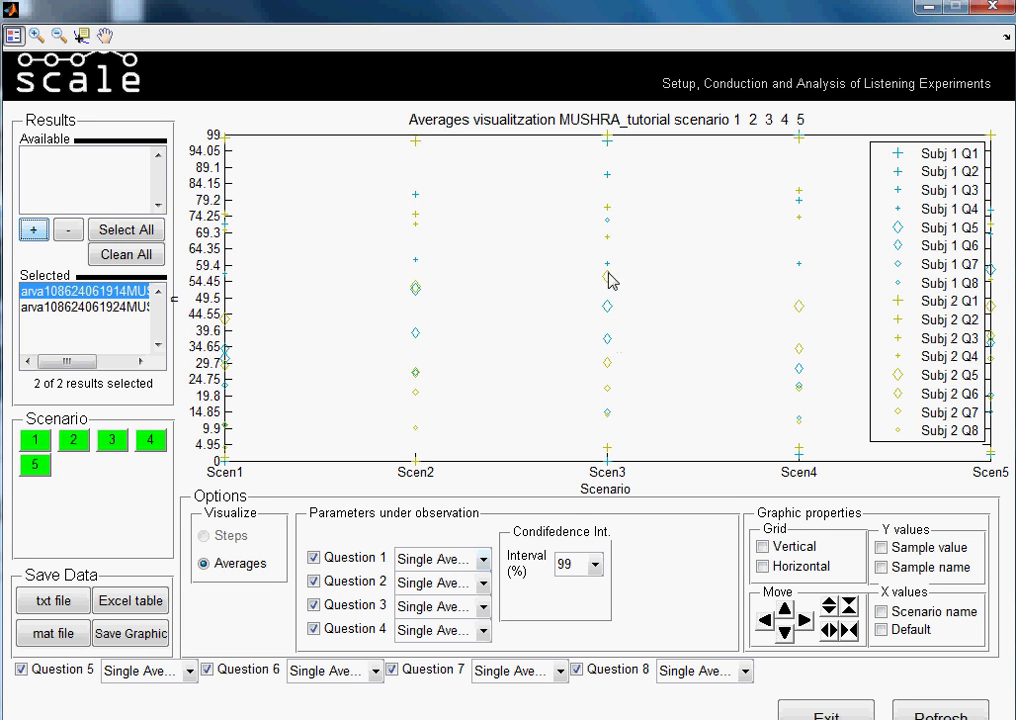
Step: Set Question 1 to General Averages and hide Questions 2 to 8 from the plot
left_click(484, 562)
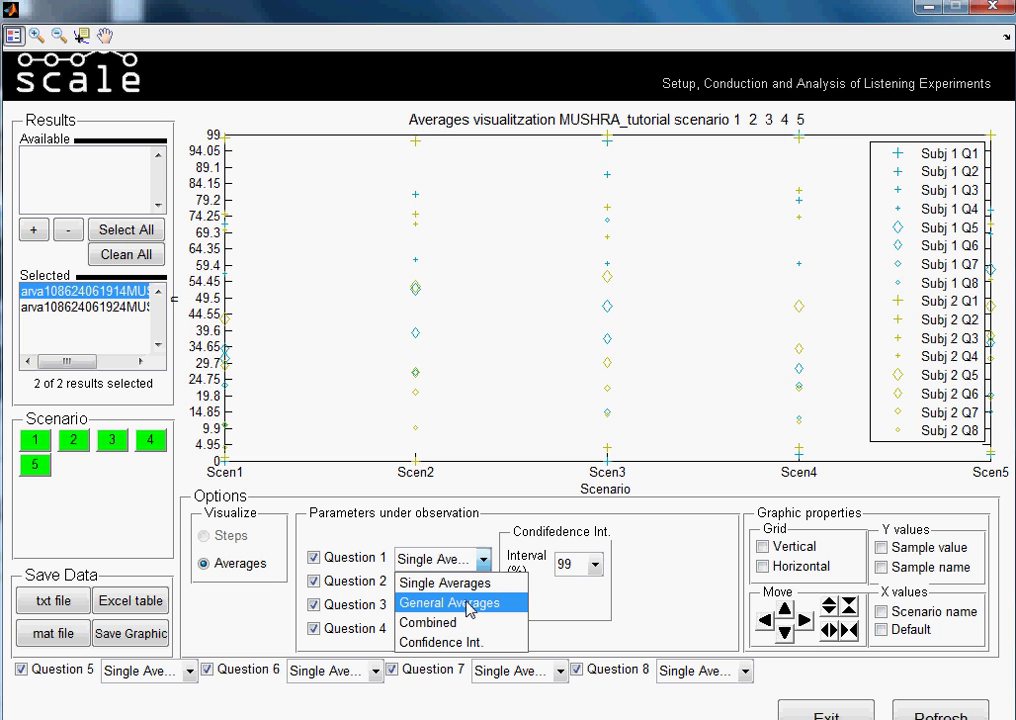
left_click(467, 604)
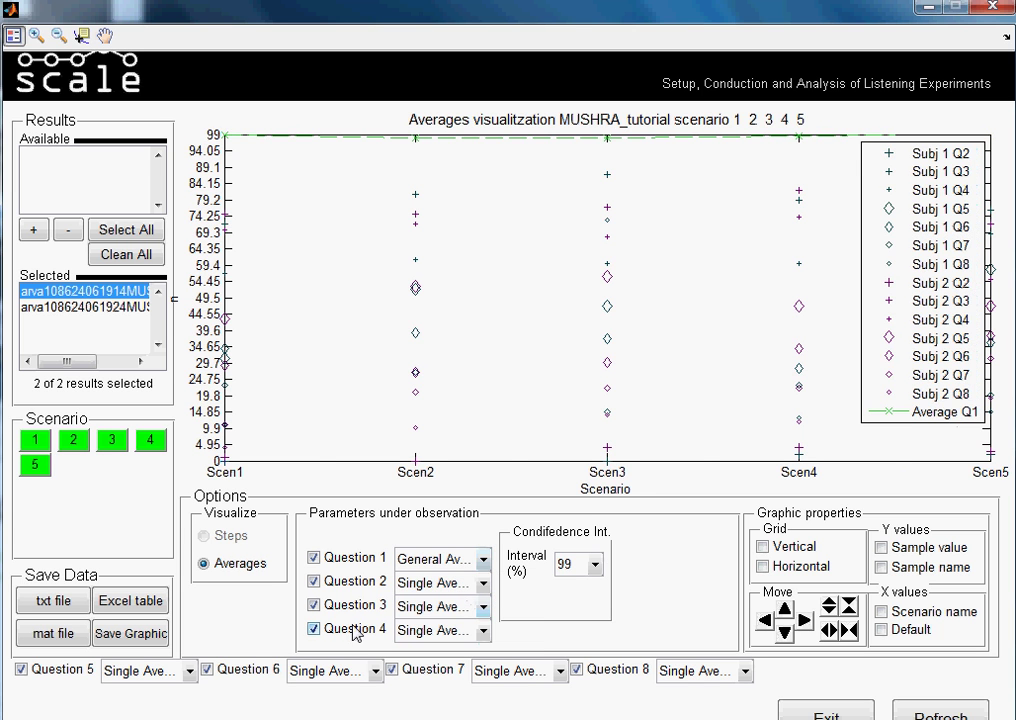
left_click(314, 582)
left_click(315, 605)
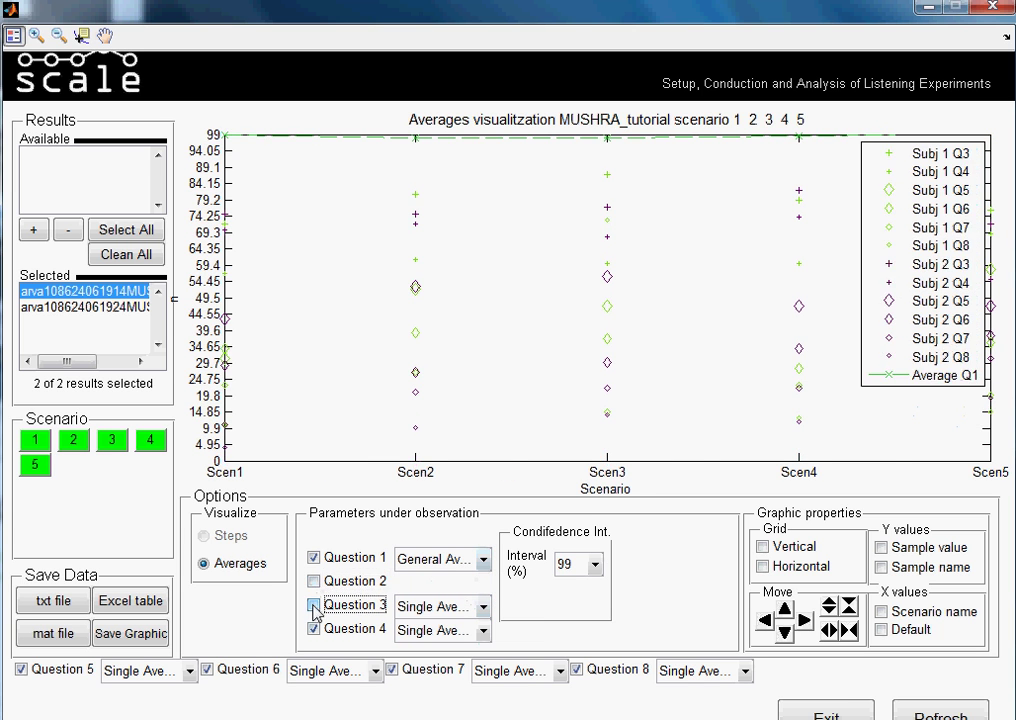
left_click(314, 630)
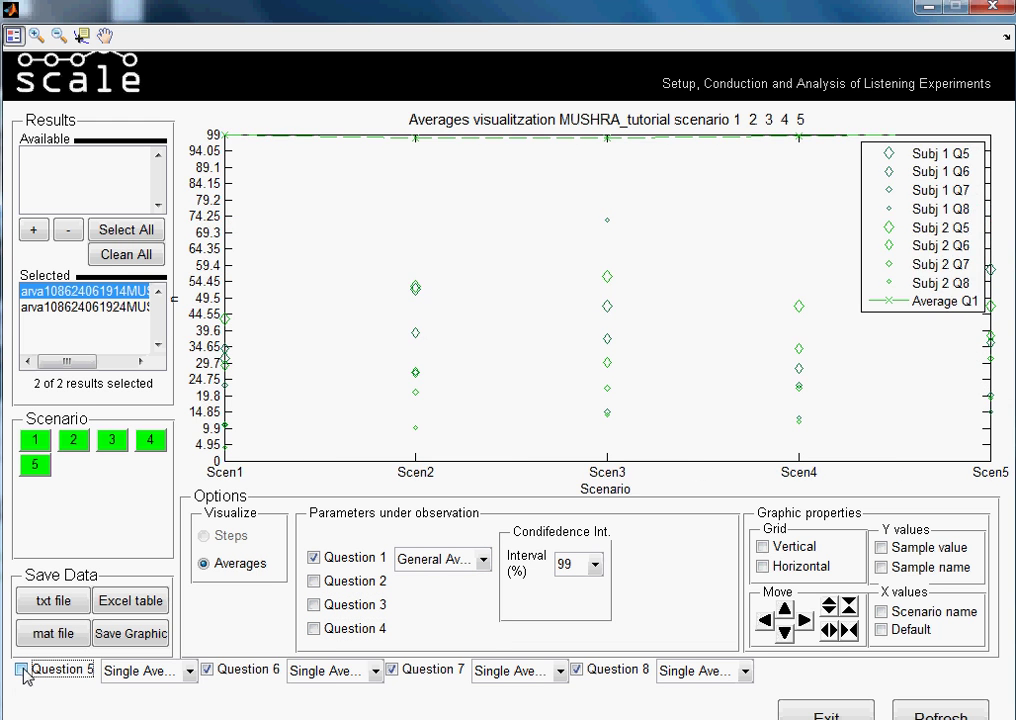
left_click(21, 669)
left_click(207, 669)
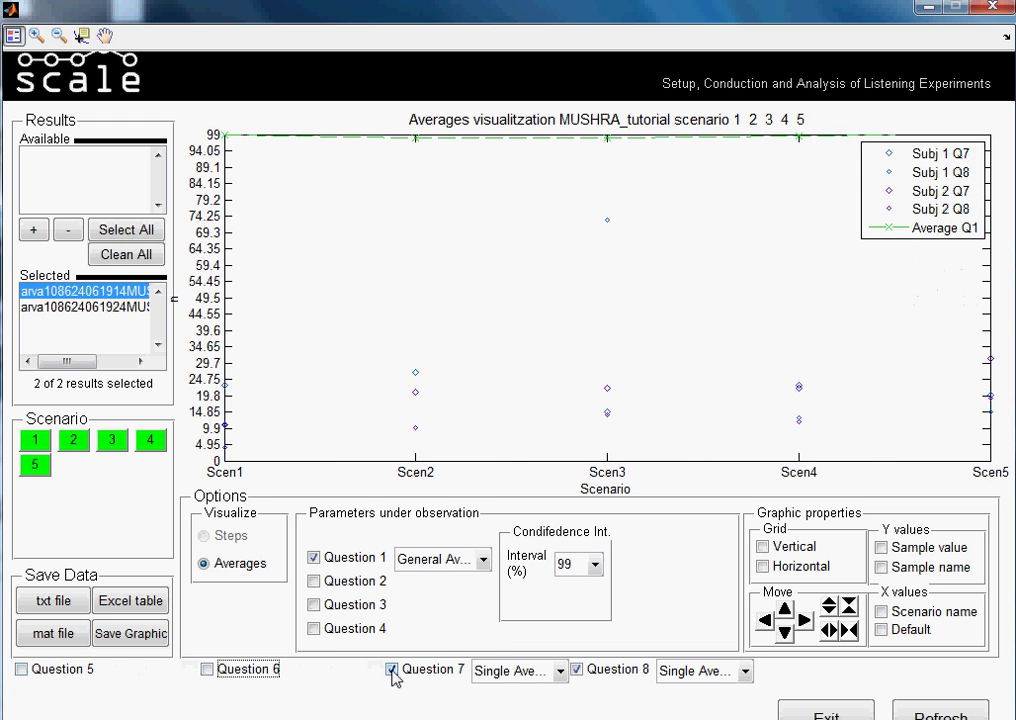
left_click(391, 669)
left_click(576, 669)
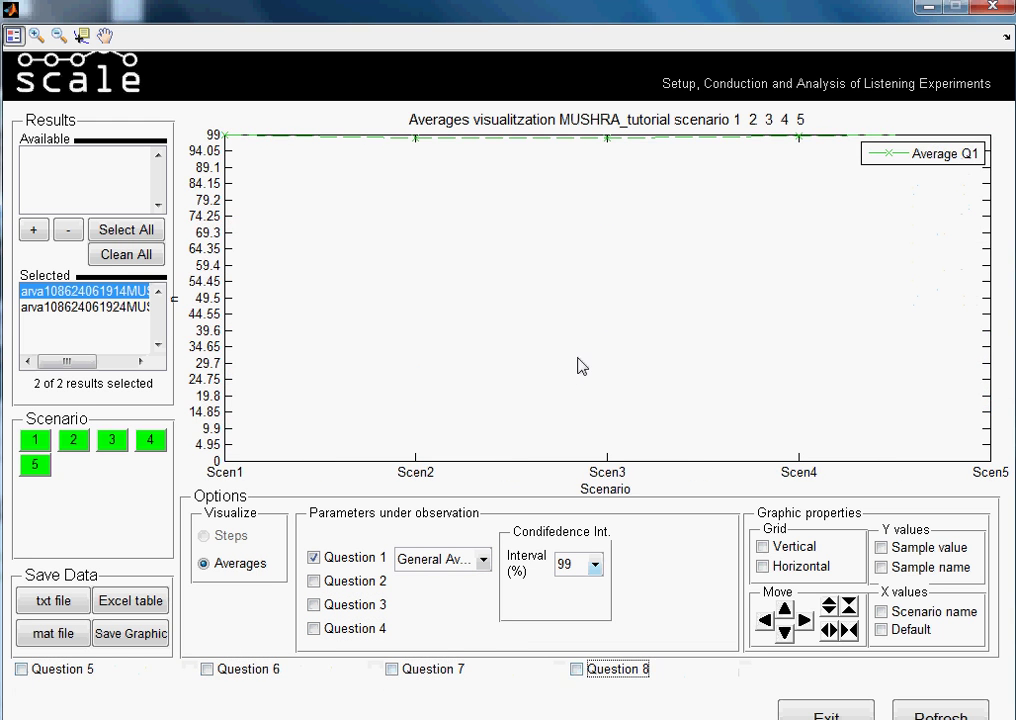
Step: Add Questions 2 and 3 back to the plot and set both to General Averages
left_click(315, 584)
left_click(315, 606)
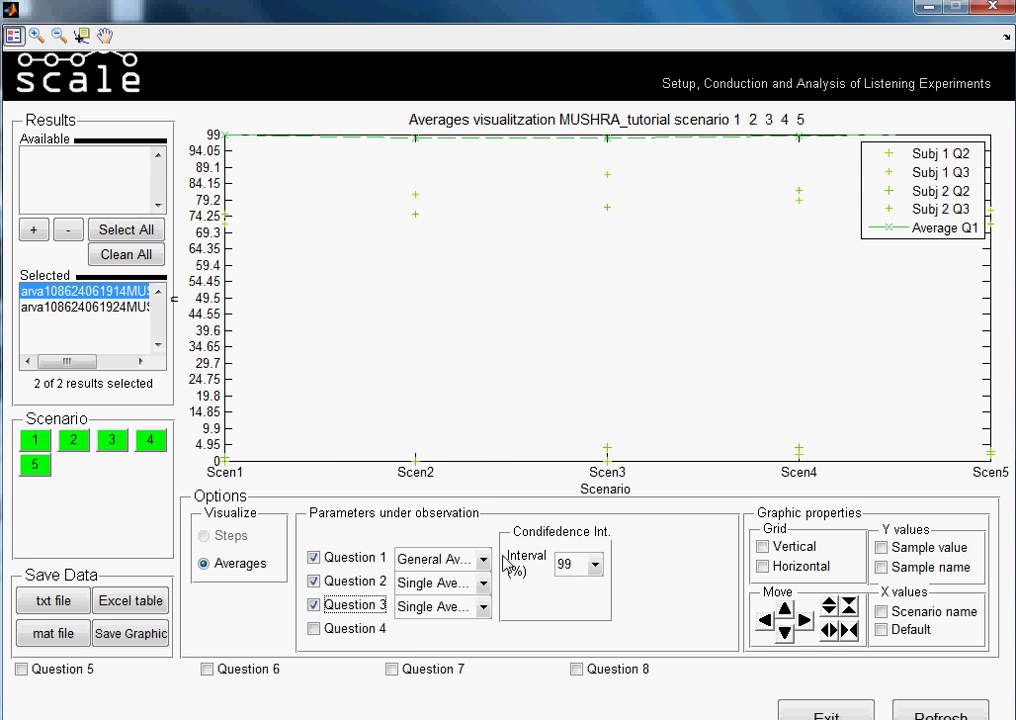
left_click(483, 585)
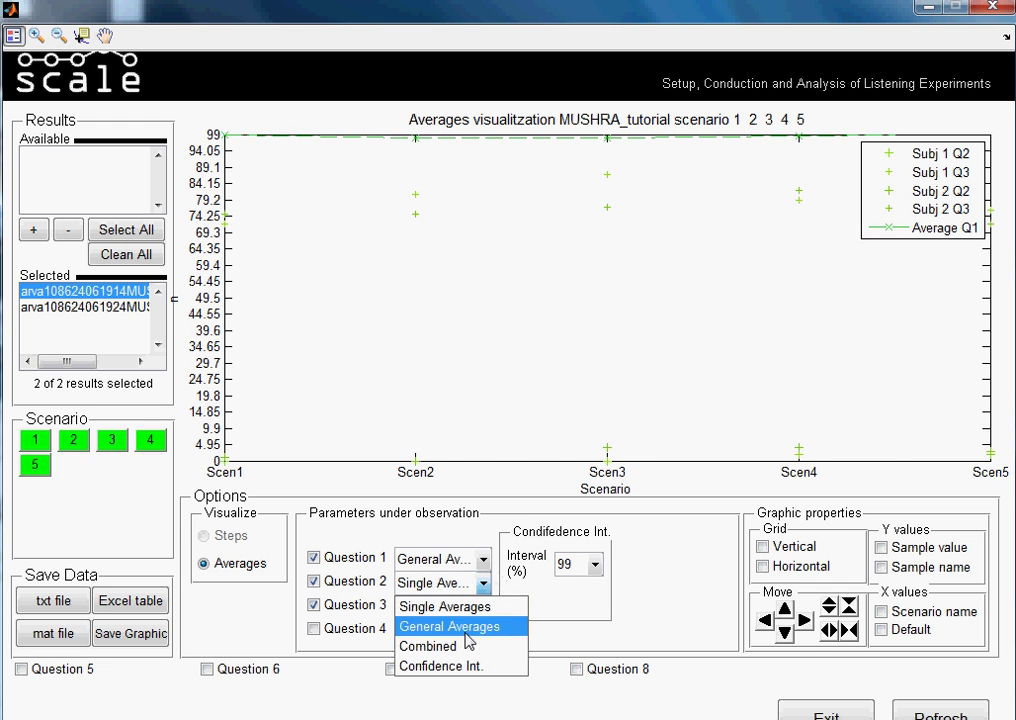
left_click(450, 626)
left_click(485, 608)
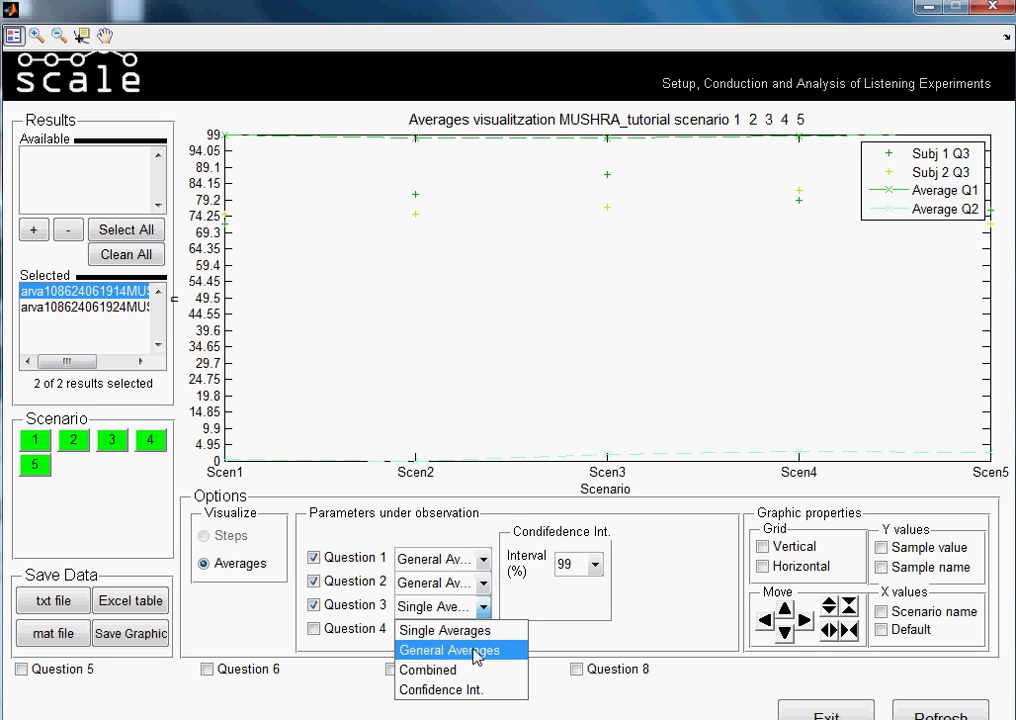
left_click(476, 651)
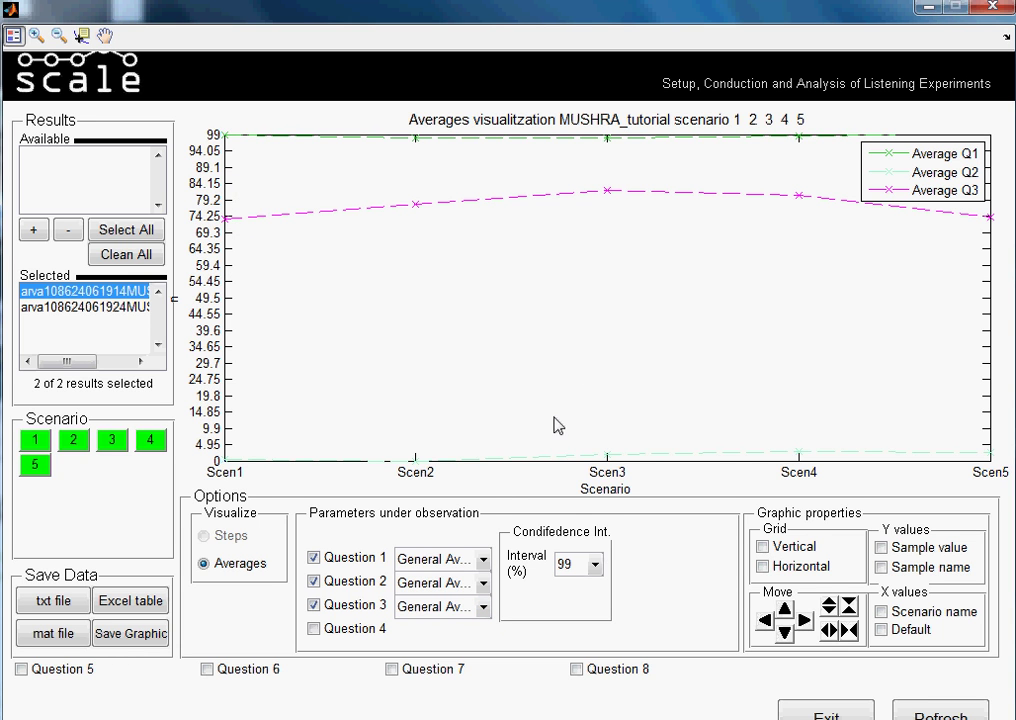
Step: Compress the plot vertically five times so the Question 1 and Question 2 curves sit inside the axes
left_click(847, 612)
left_click(847, 612)
left_click(847, 612)
left_click(847, 612)
left_click(847, 612)
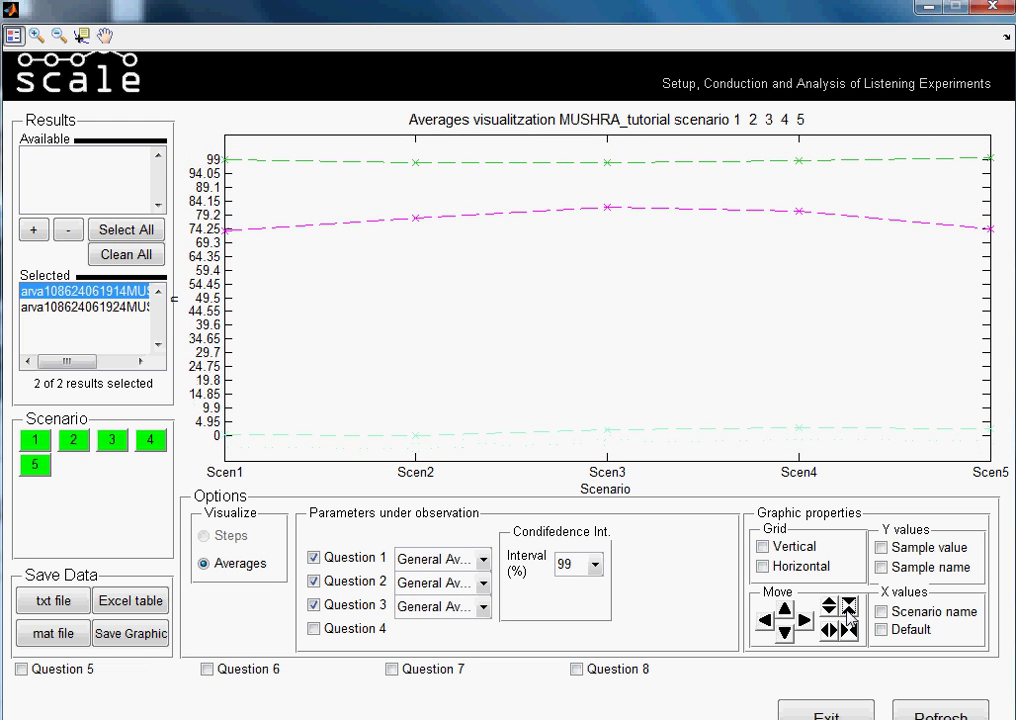
Step: Set Questions 1, 2 and 3 to Combined so single and general averages are plotted together
left_click(483, 559)
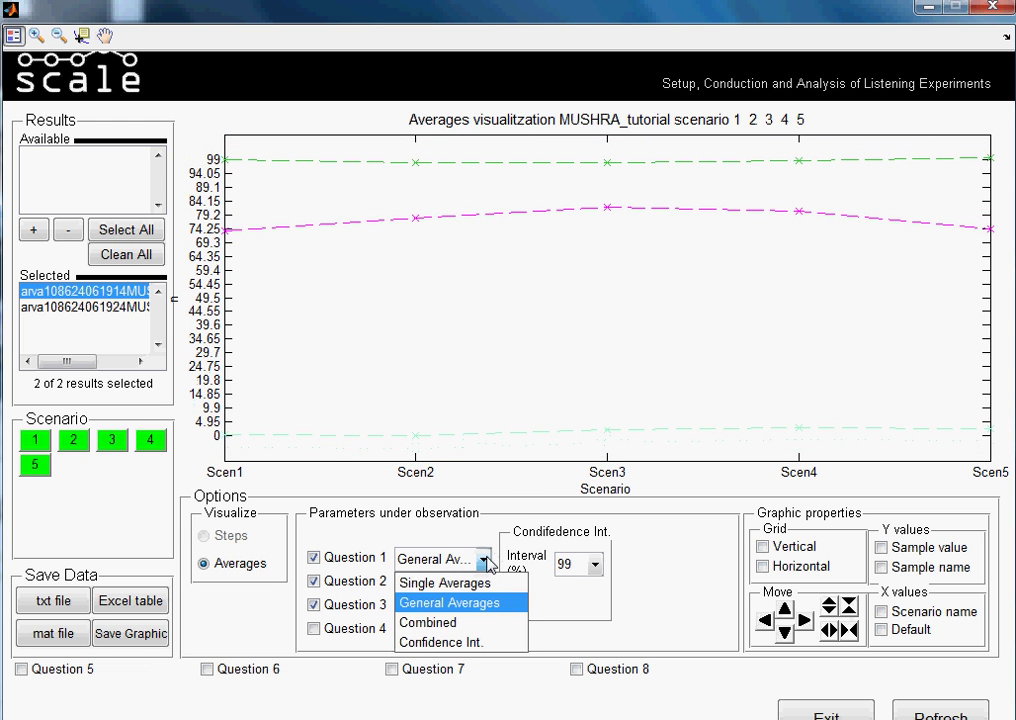
left_click(467, 624)
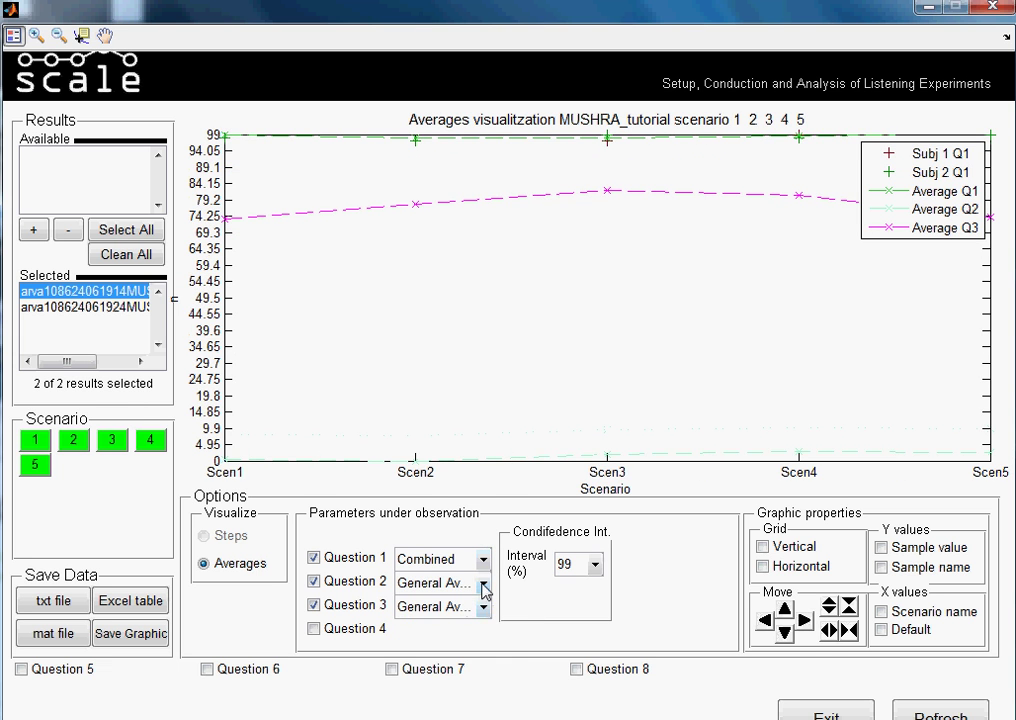
left_click(483, 583)
left_click(468, 646)
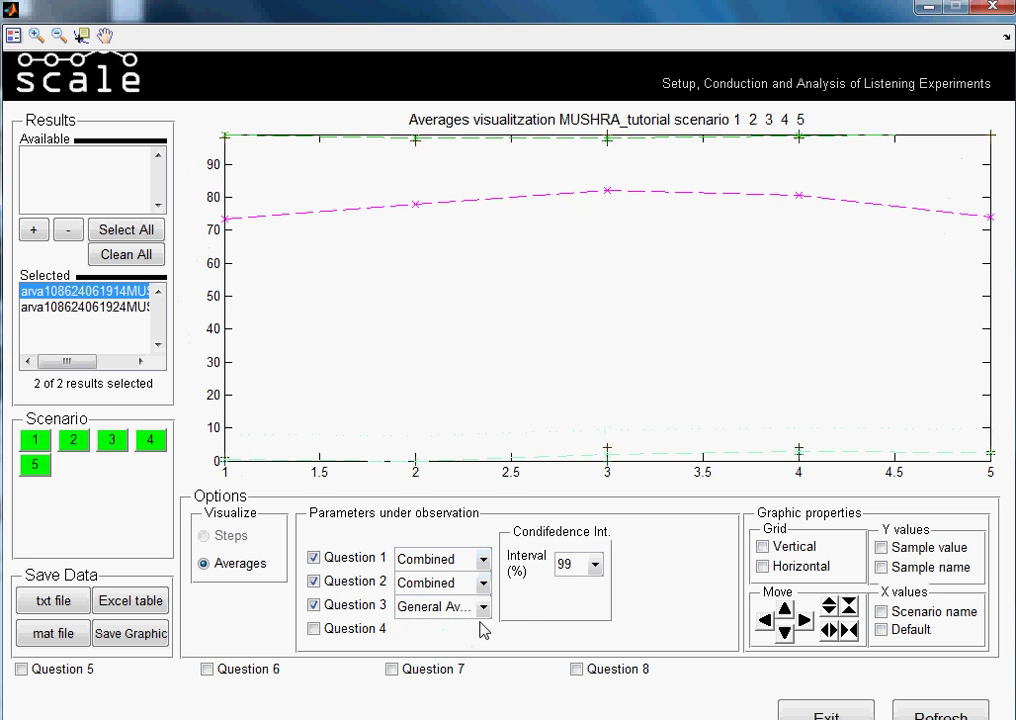
left_click(482, 612)
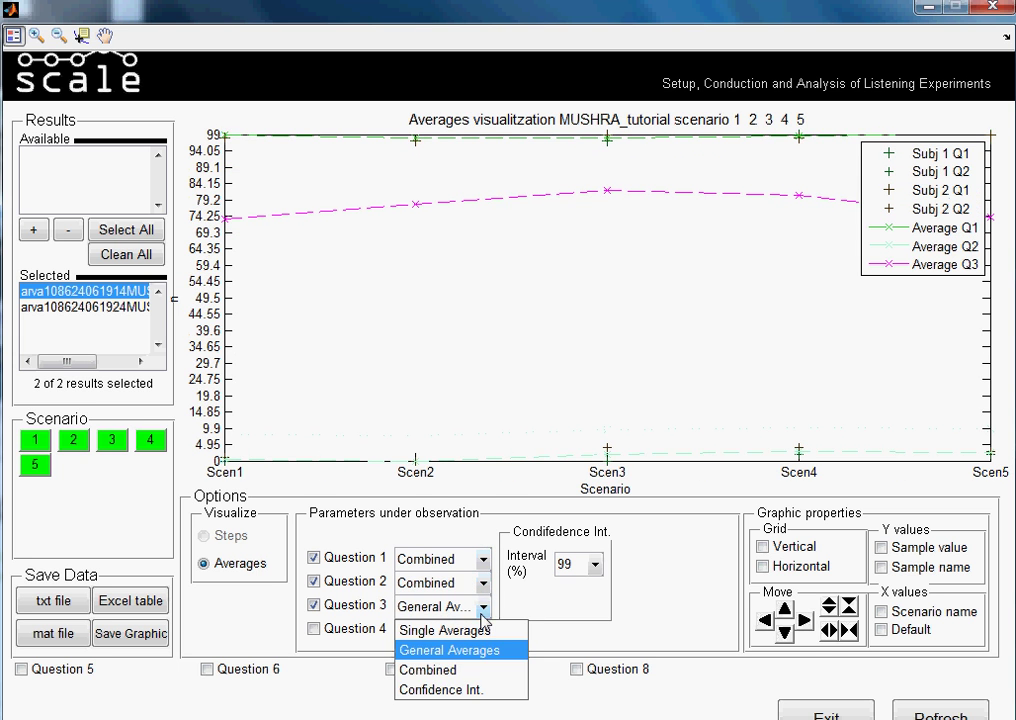
left_click(474, 678)
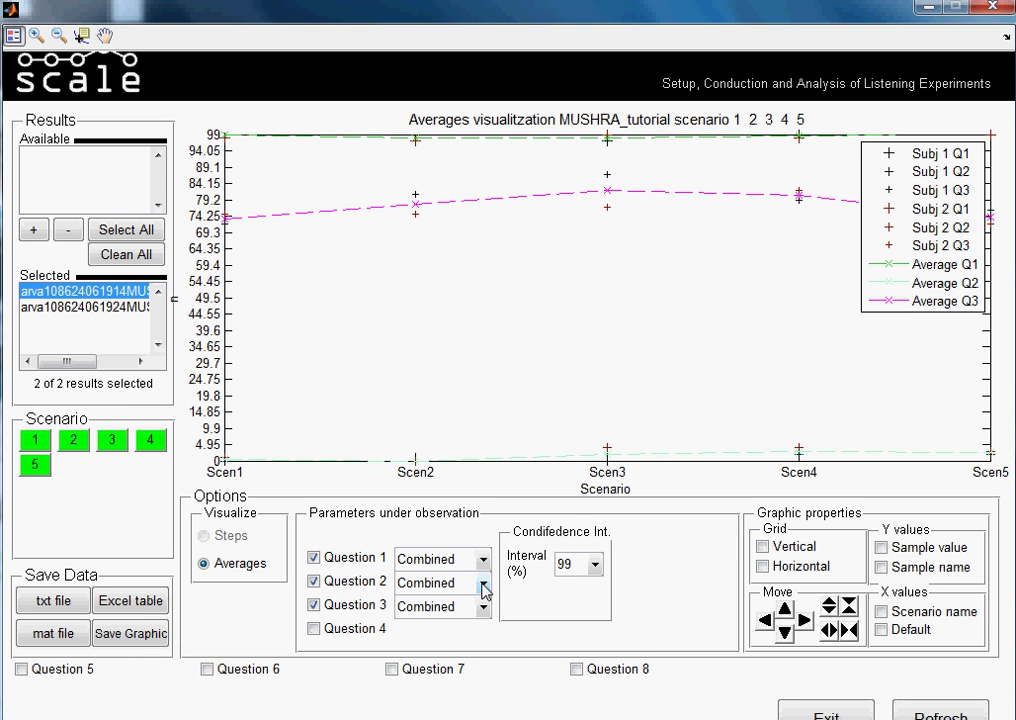
Step: Turn the plot's vertical and horizontal grid lines on and back off
left_click(764, 547)
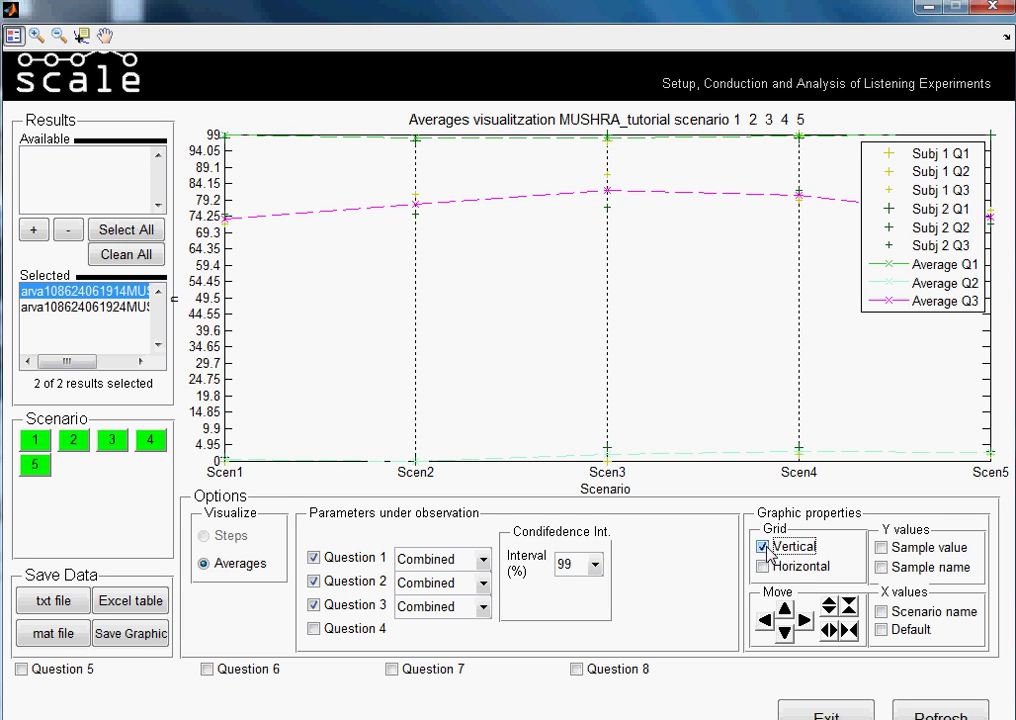
left_click(763, 566)
left_click(763, 547)
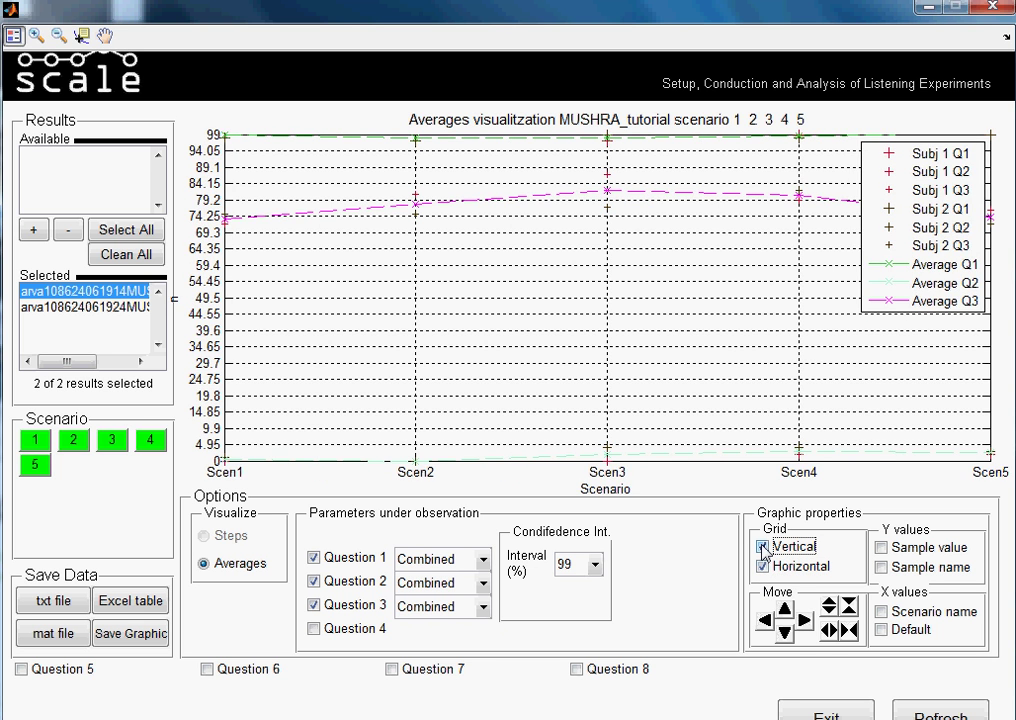
left_click(763, 547)
left_click(763, 566)
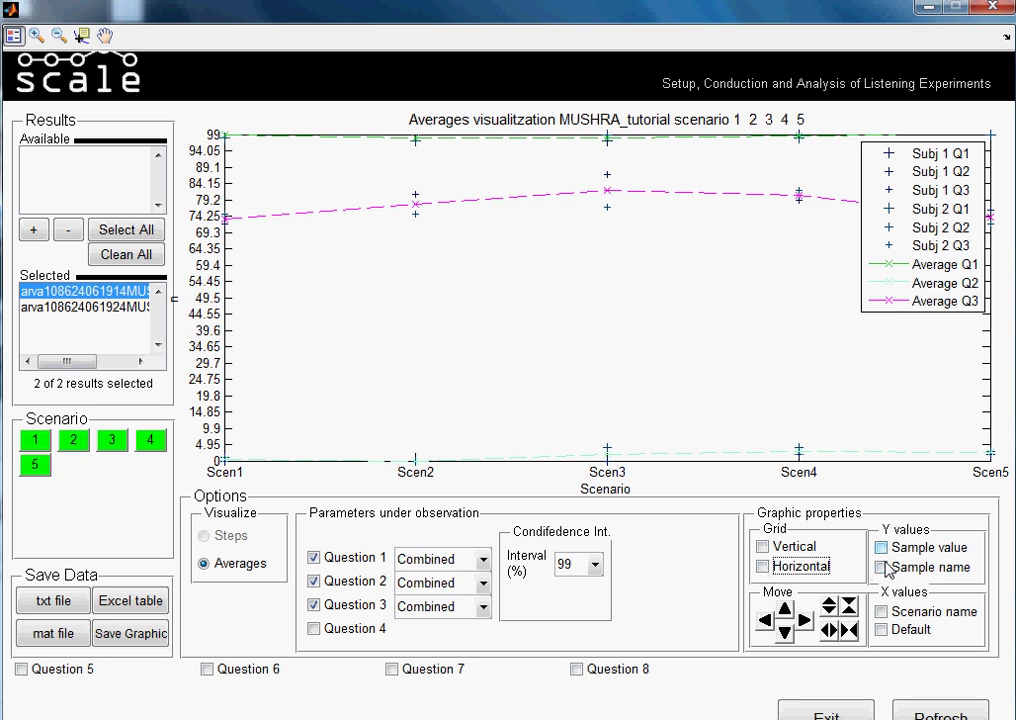
Step: Enable sample names for the Y values and shift the plot right and left, returning it to its original position
left_click(882, 568)
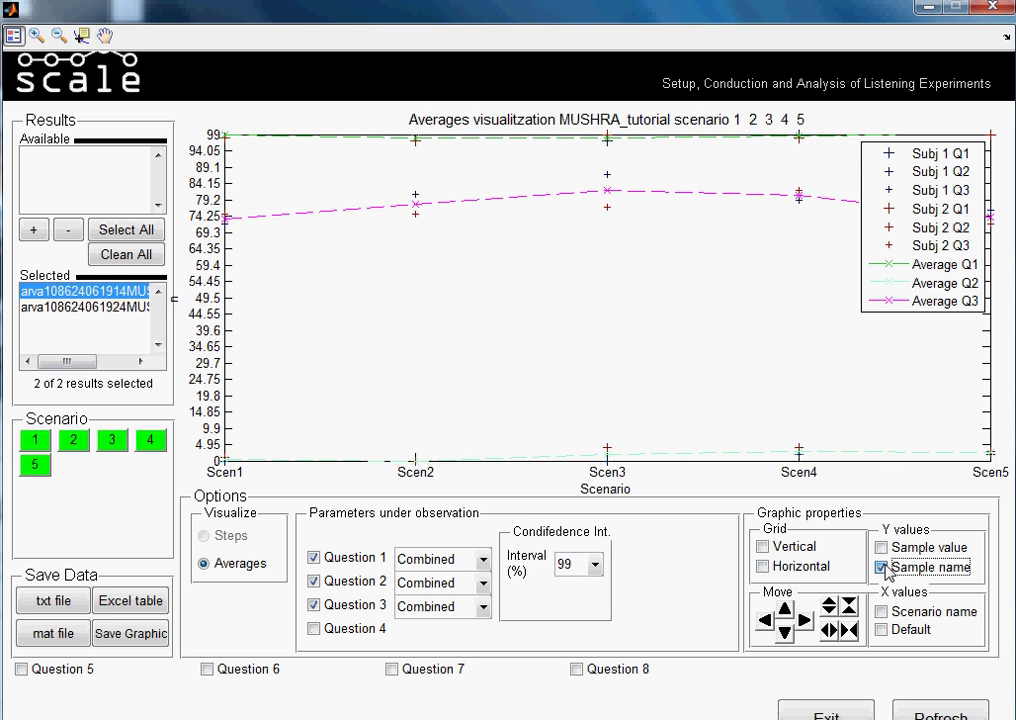
left_click(882, 568)
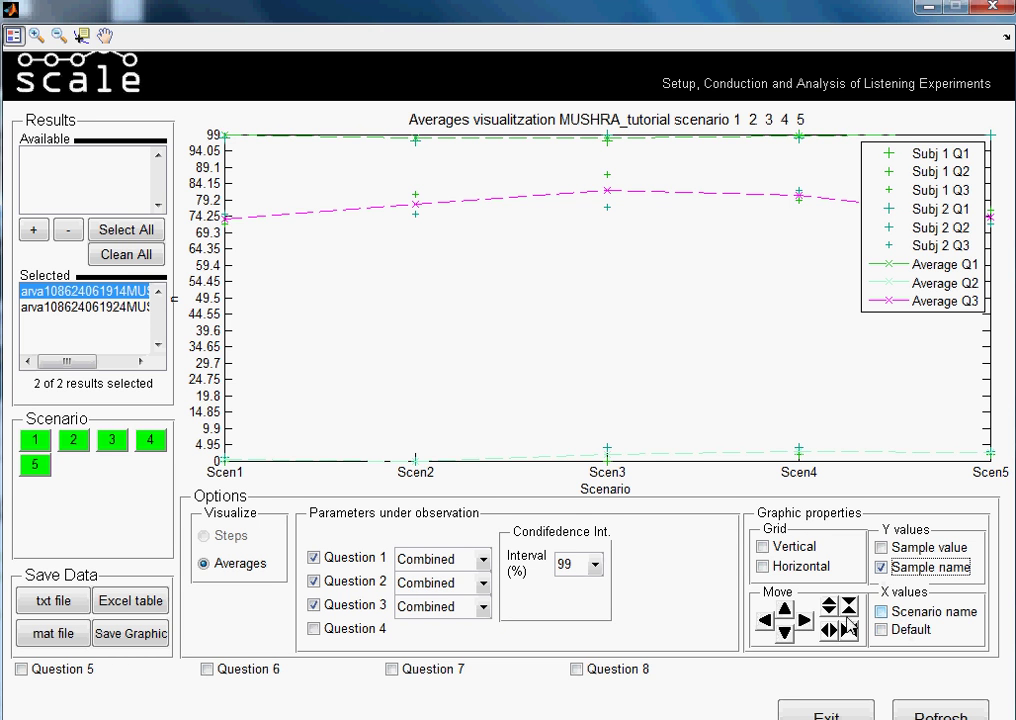
left_click(804, 620)
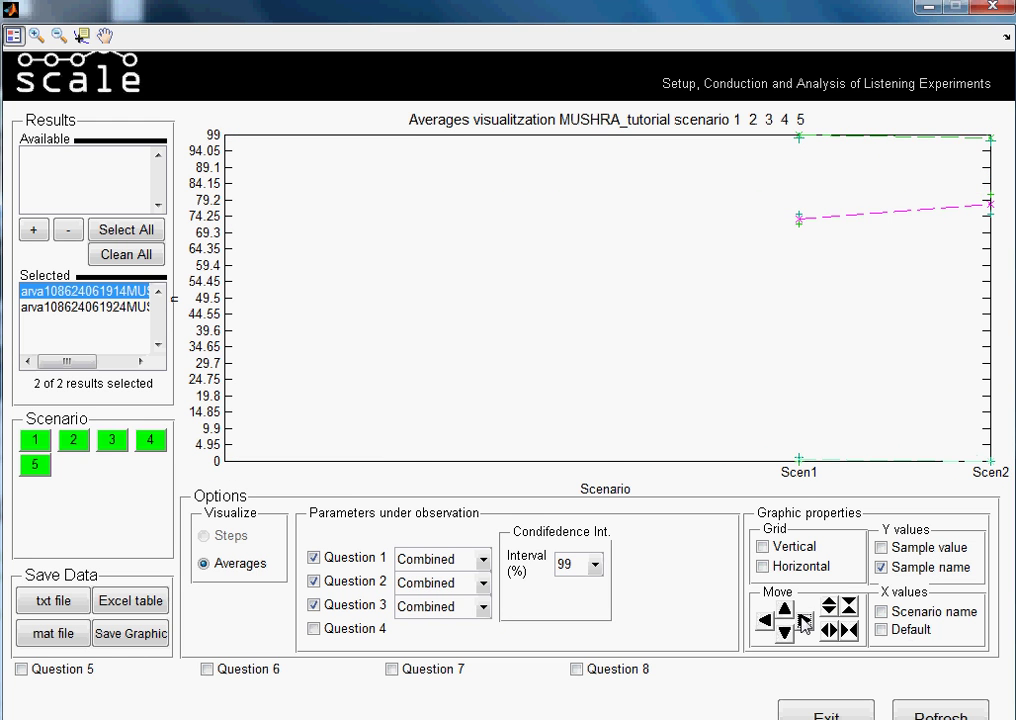
left_click(766, 620)
left_click(766, 620)
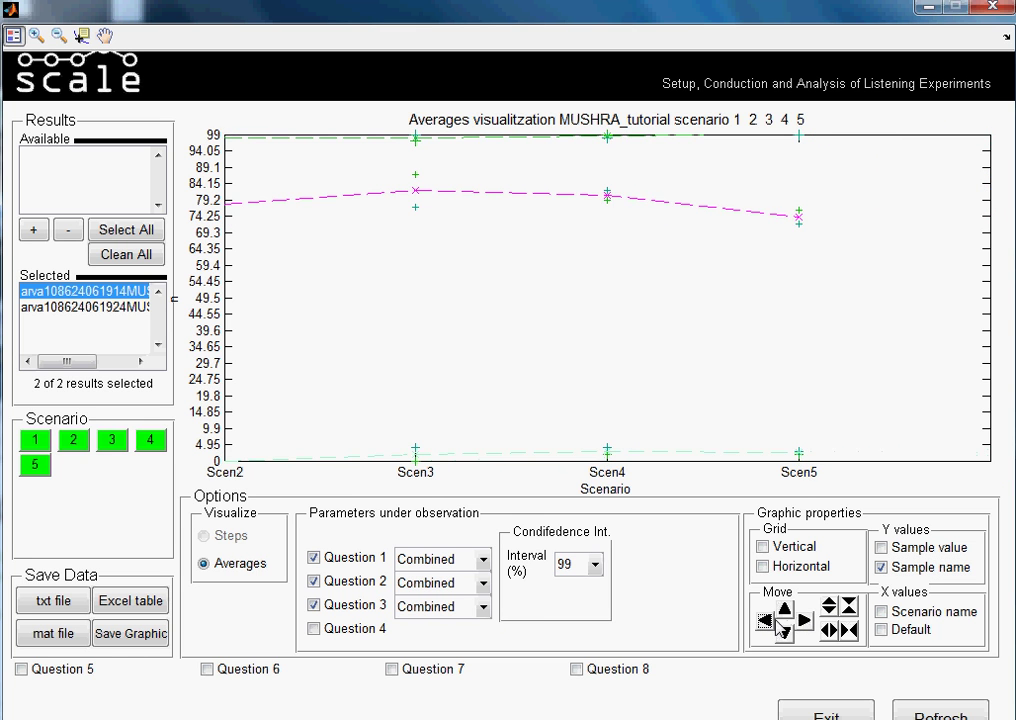
left_click(848, 626)
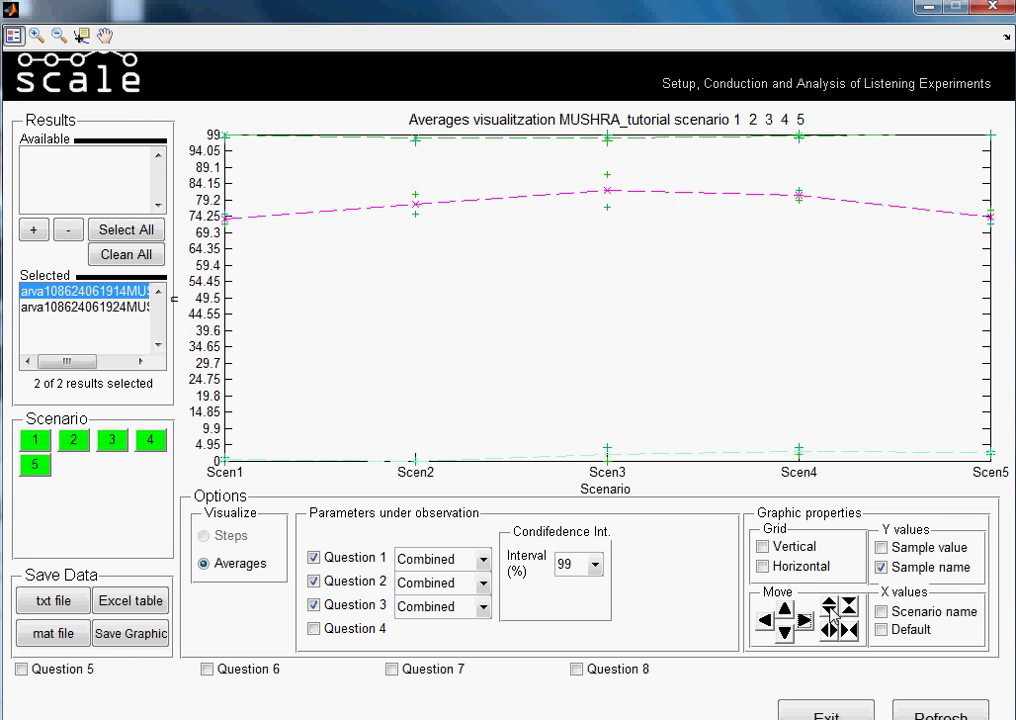
Step: Hide Question 1 from the plot and set Questions 2 and 3 to Confidence Int
left_click(315, 558)
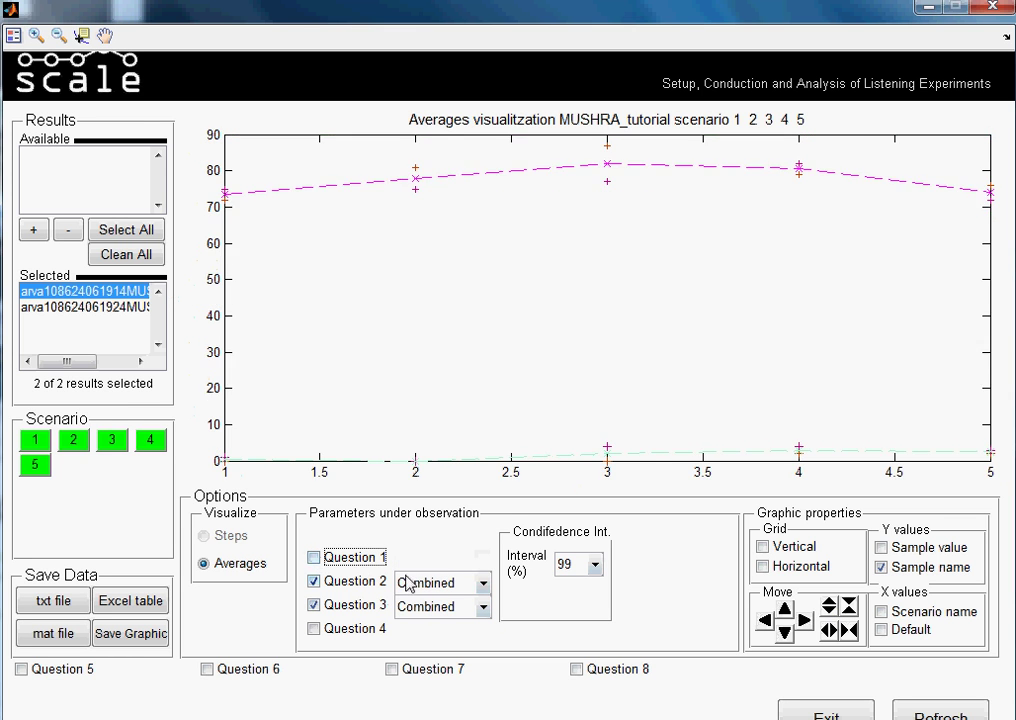
left_click(484, 585)
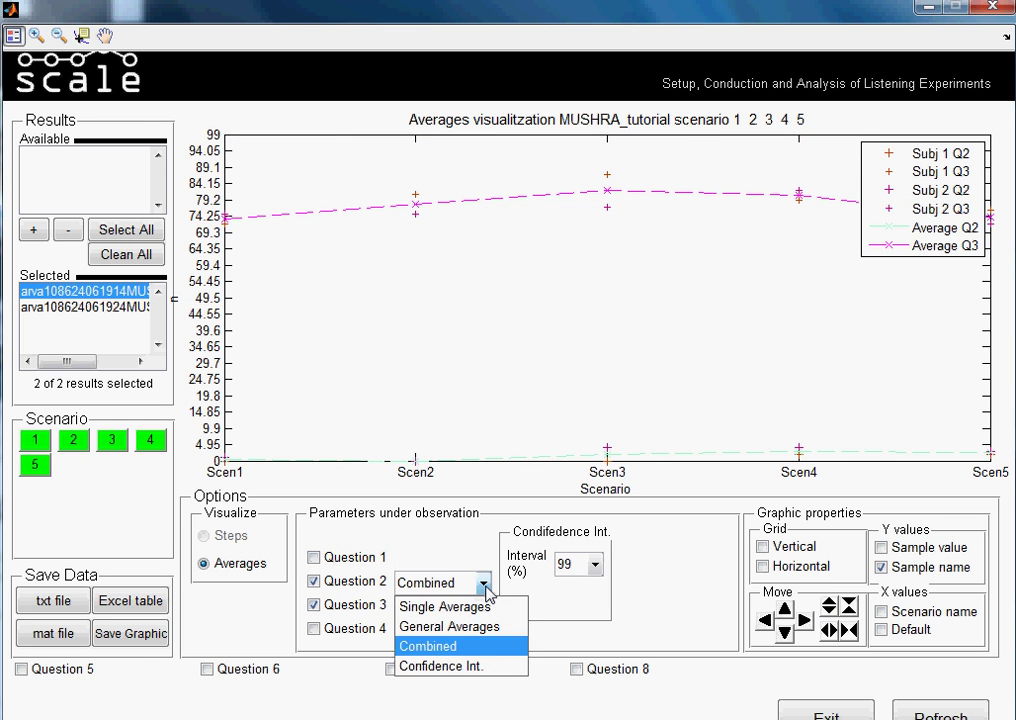
left_click(470, 666)
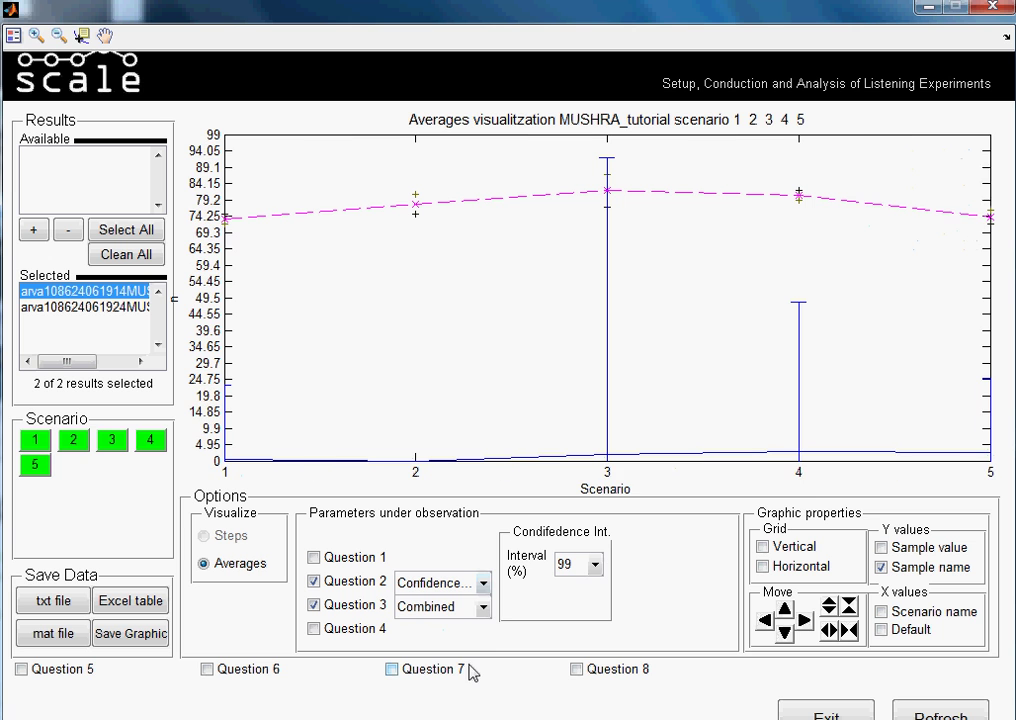
left_click(485, 610)
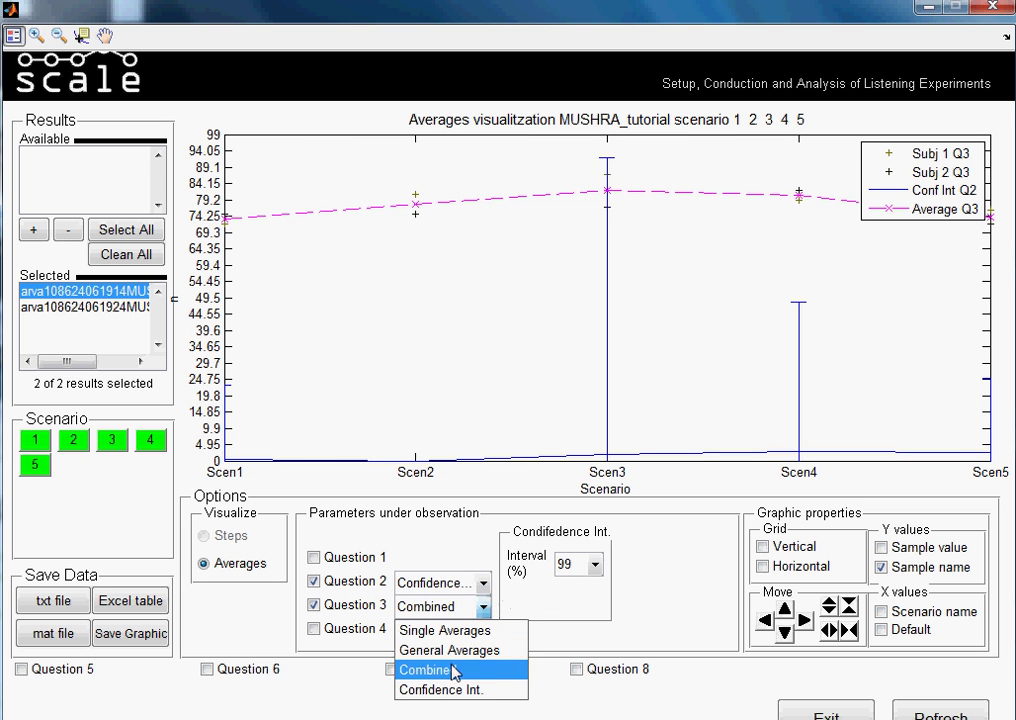
left_click(454, 690)
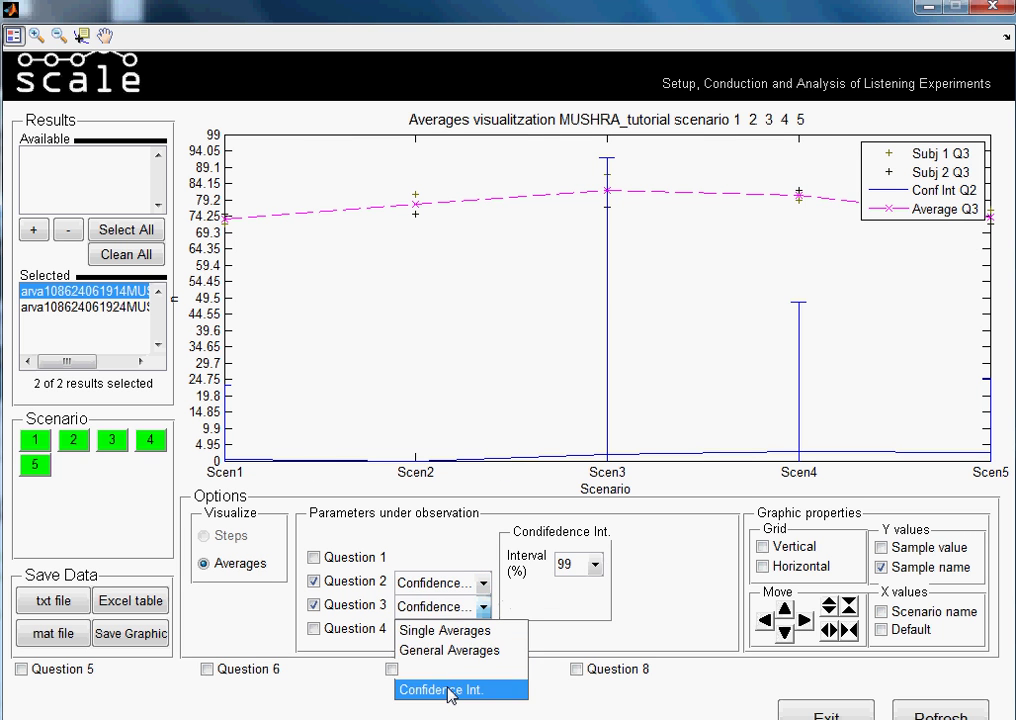
Step: Hide Question 2 from the plot and set the confidence interval to 85%
left_click(313, 581)
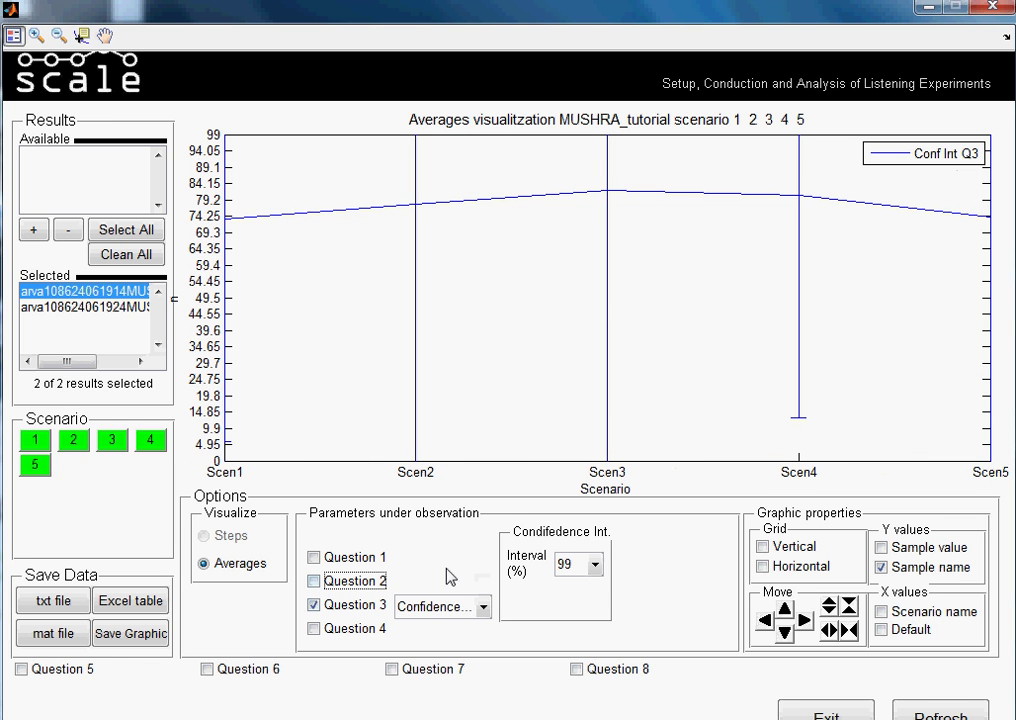
left_click(595, 566)
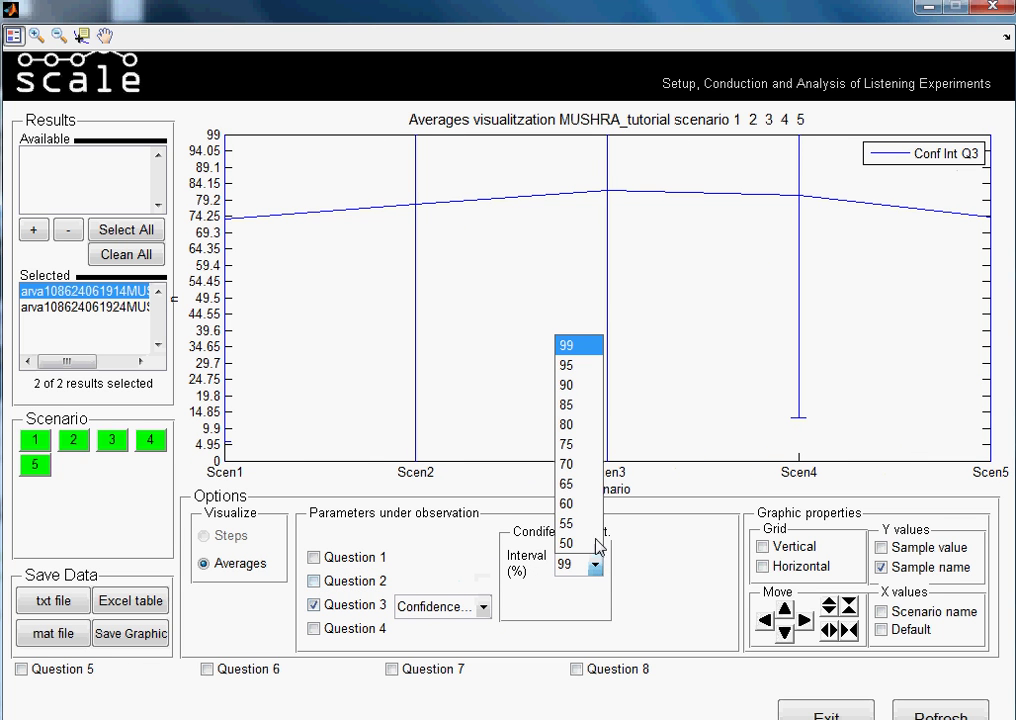
left_click(567, 405)
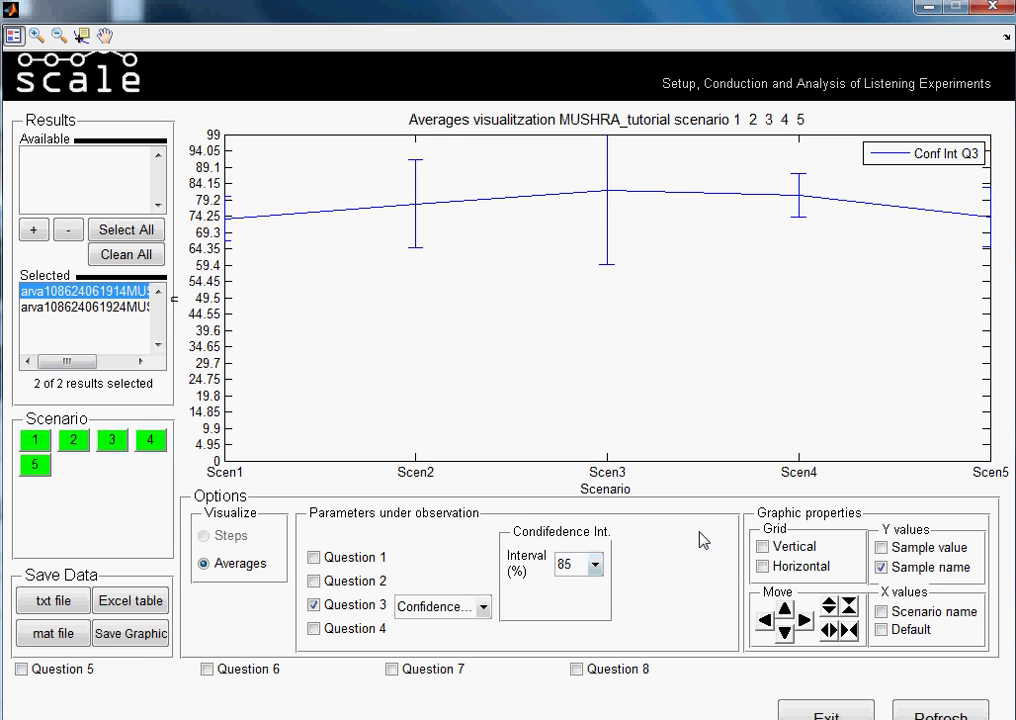
Step: Compress the plot vertically and horizontally until all Question 3 error bars fit inside the axes, and expand it once horizontally
left_click(847, 608)
left_click(847, 608)
left_click(847, 608)
left_click(847, 608)
left_click(847, 608)
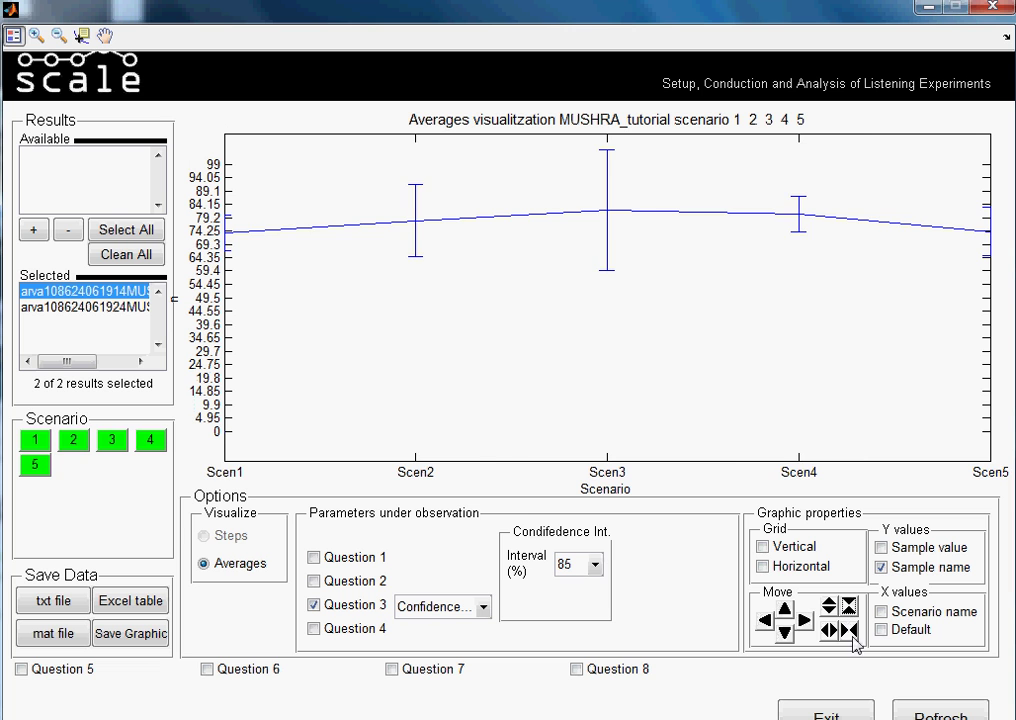
left_click(848, 628)
left_click(848, 628)
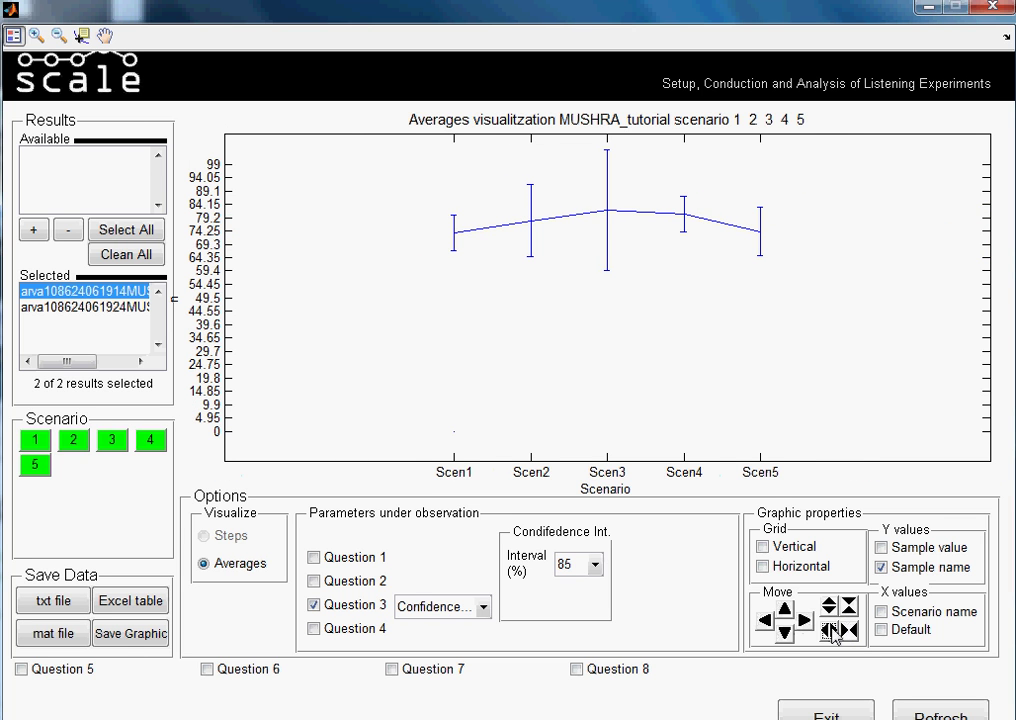
left_click(831, 630)
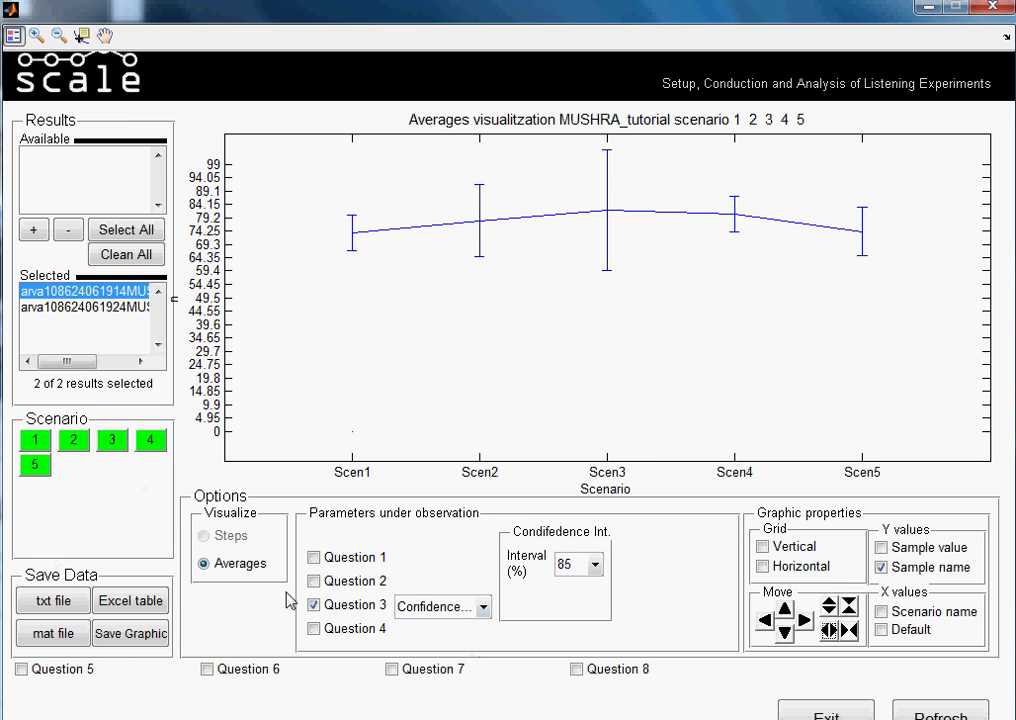
Step: Add Questions 1, 2 and 4 to the plot alongside Question 3
left_click(315, 558)
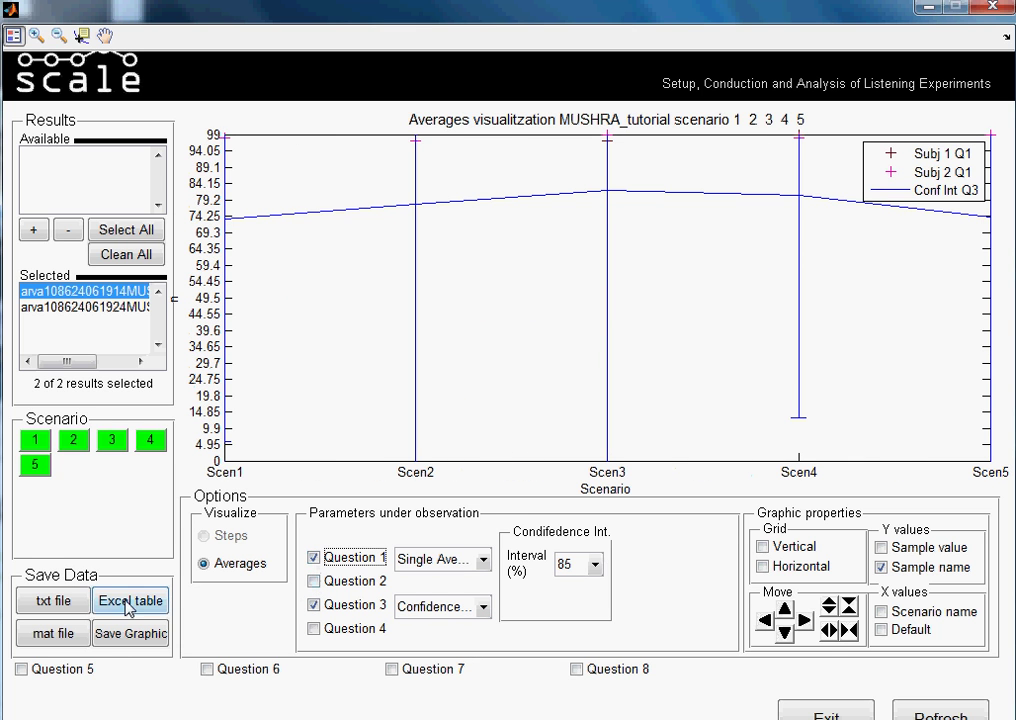
left_click(313, 581)
left_click(315, 630)
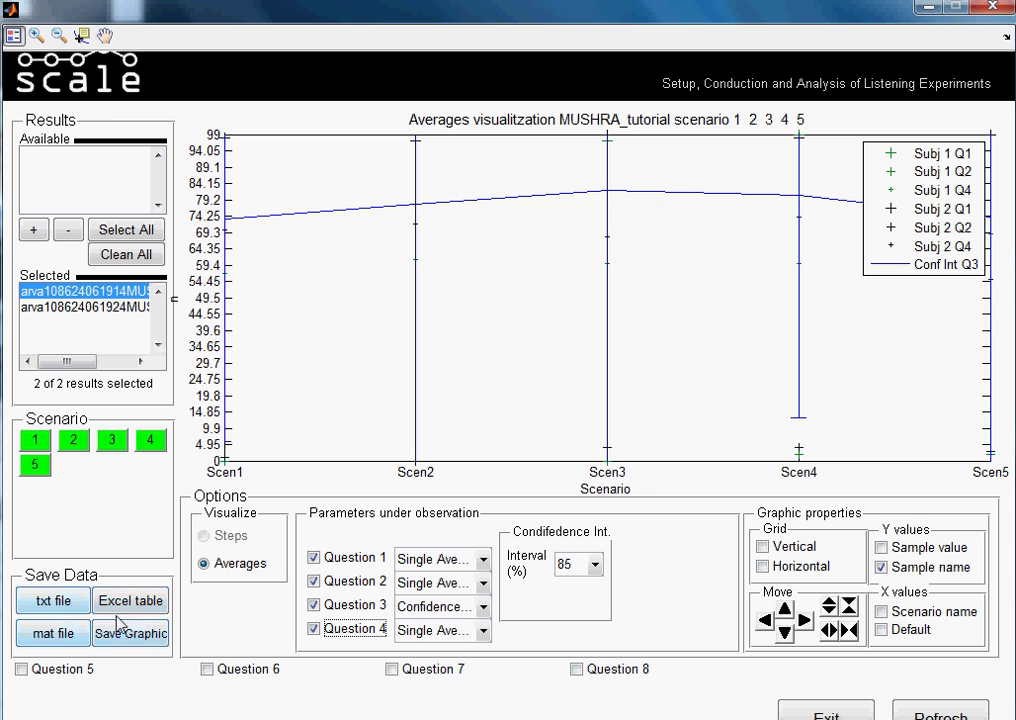
Step: Export the graphic to a separate figure window and close that figure
left_click(133, 636)
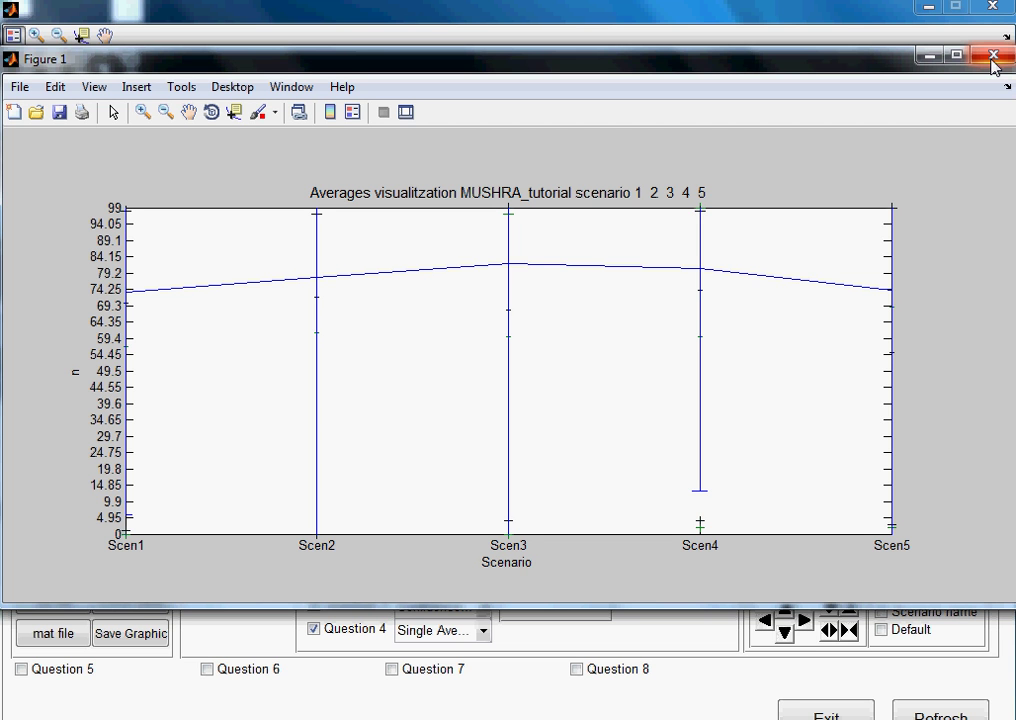
left_click(993, 56)
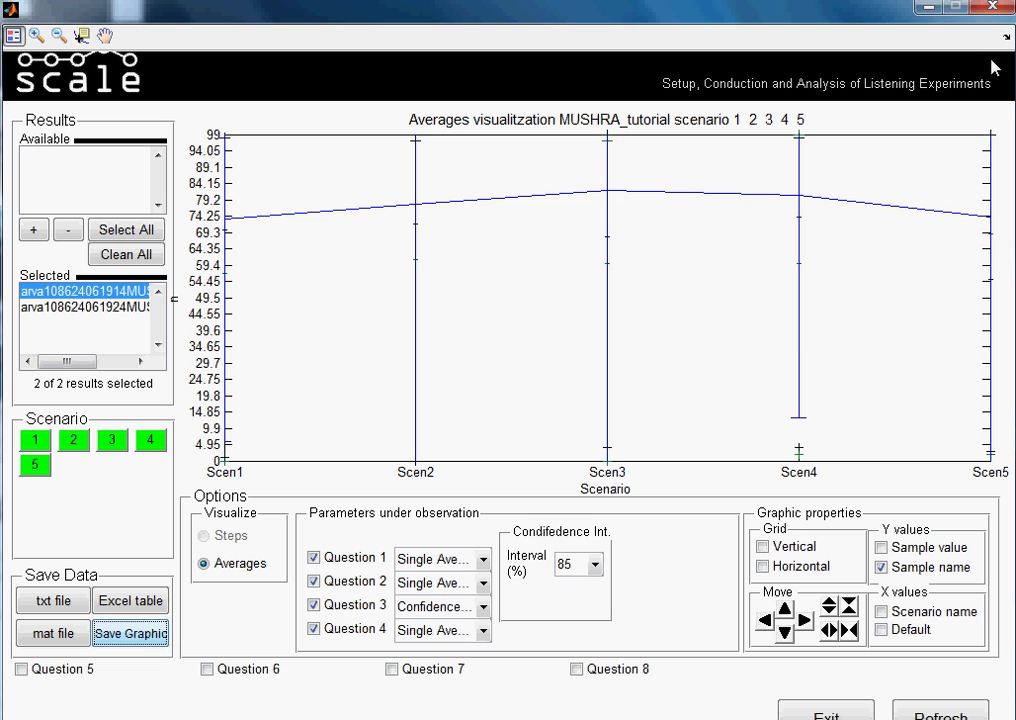
Step: Save the plotted data as a txt file named tutorial on the Desktop
left_click(52, 601)
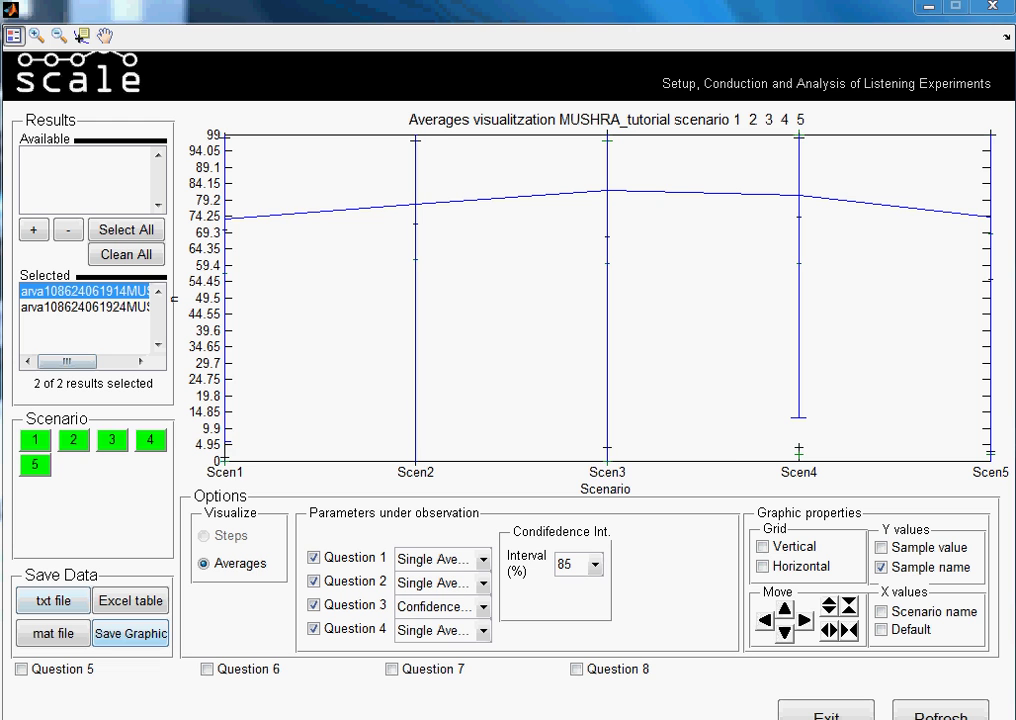
key("Return")
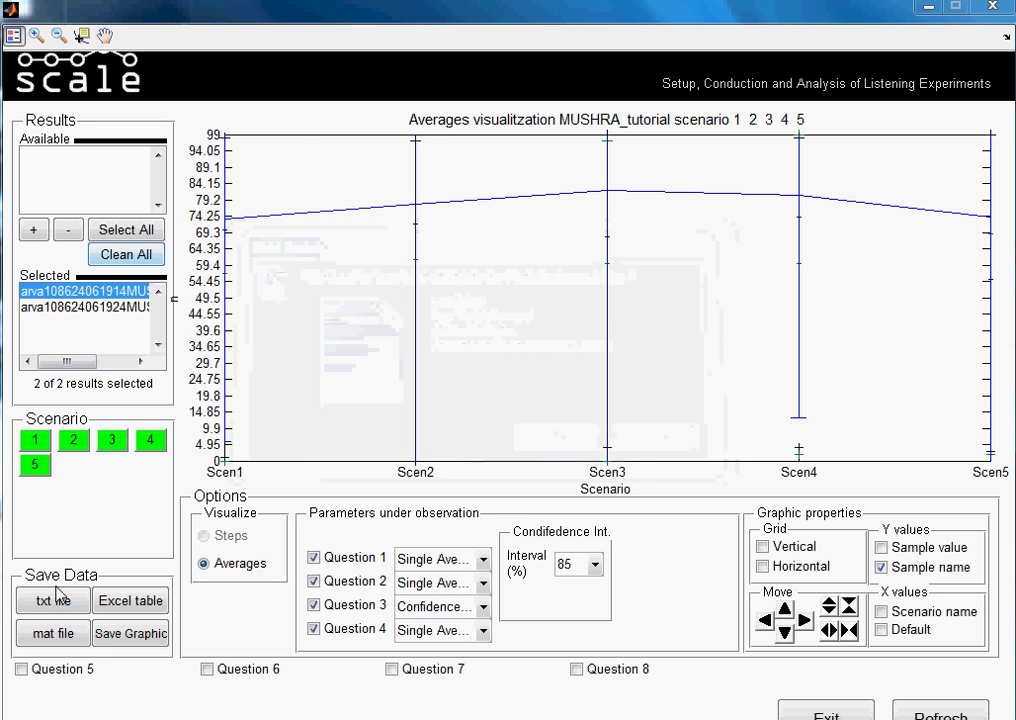
left_click(56, 600)
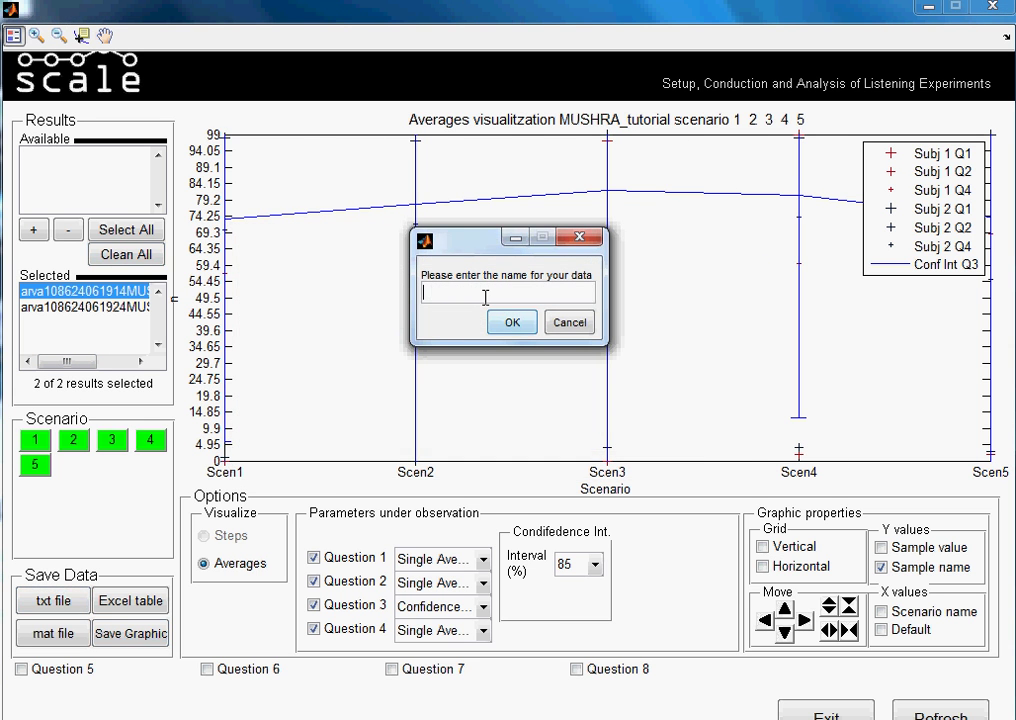
type("tutorial")
left_click(509, 326)
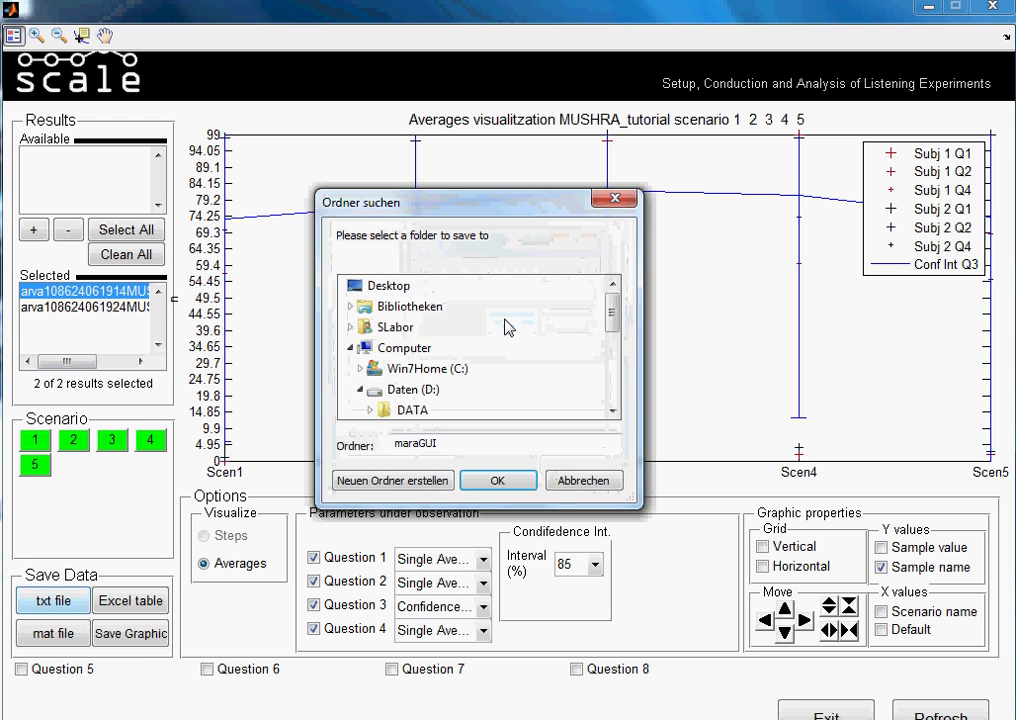
left_click(407, 288)
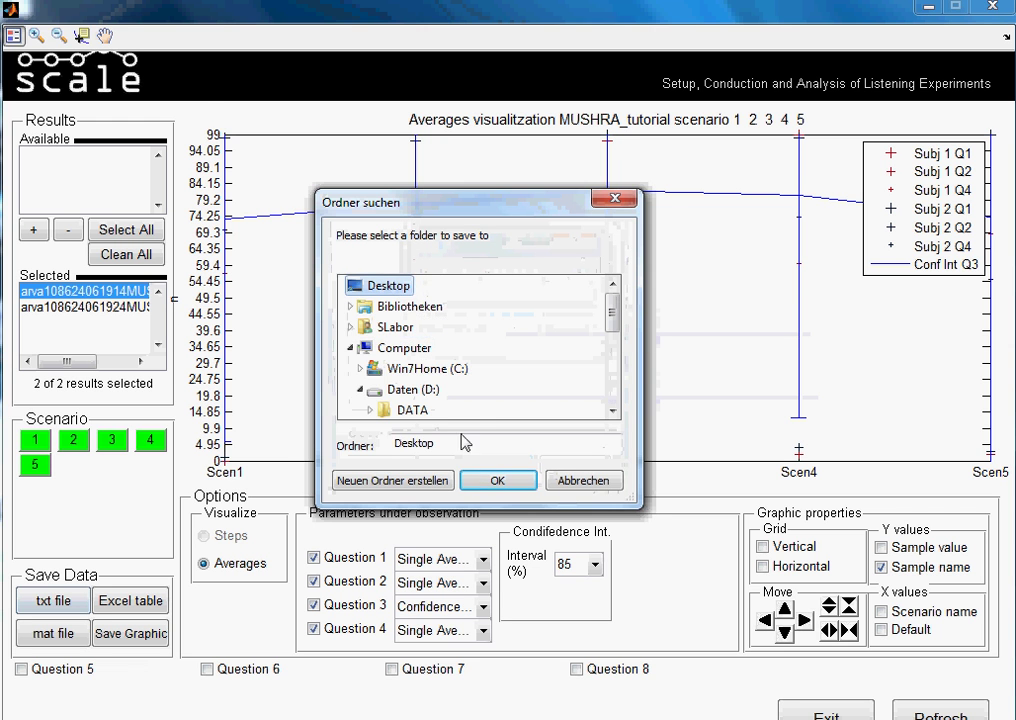
left_click(480, 484)
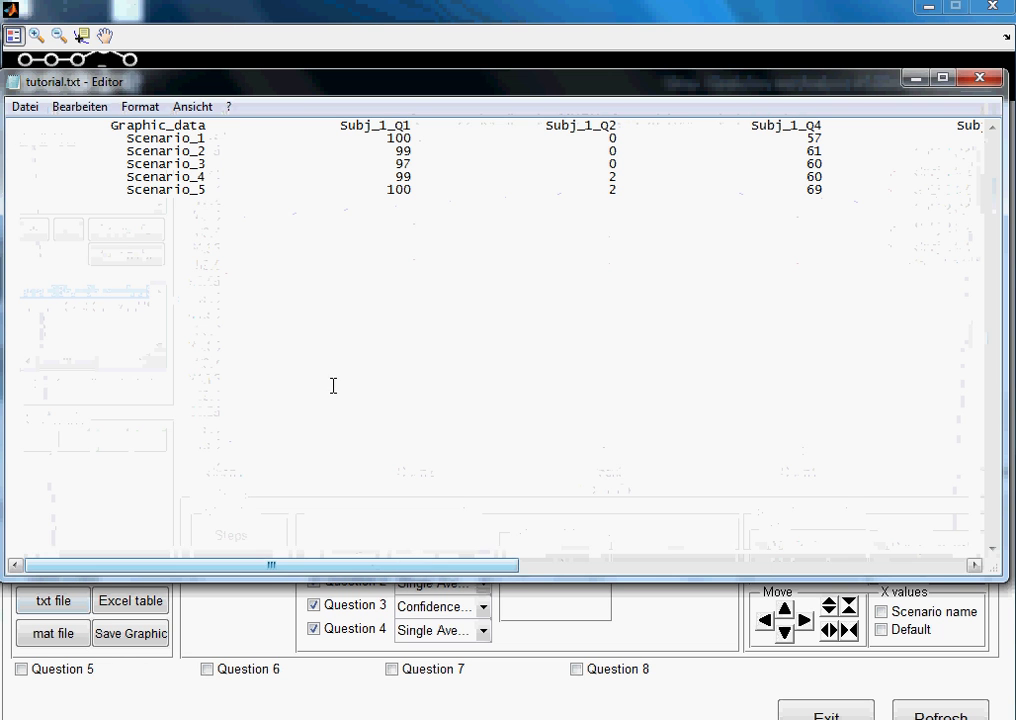
Step: Compare the exported tutorial.txt data with the plot and read its columns through to the Question 3 confidence interval middle point and error
left_click(229, 140)
left_click_drag(425, 88, 448, 339)
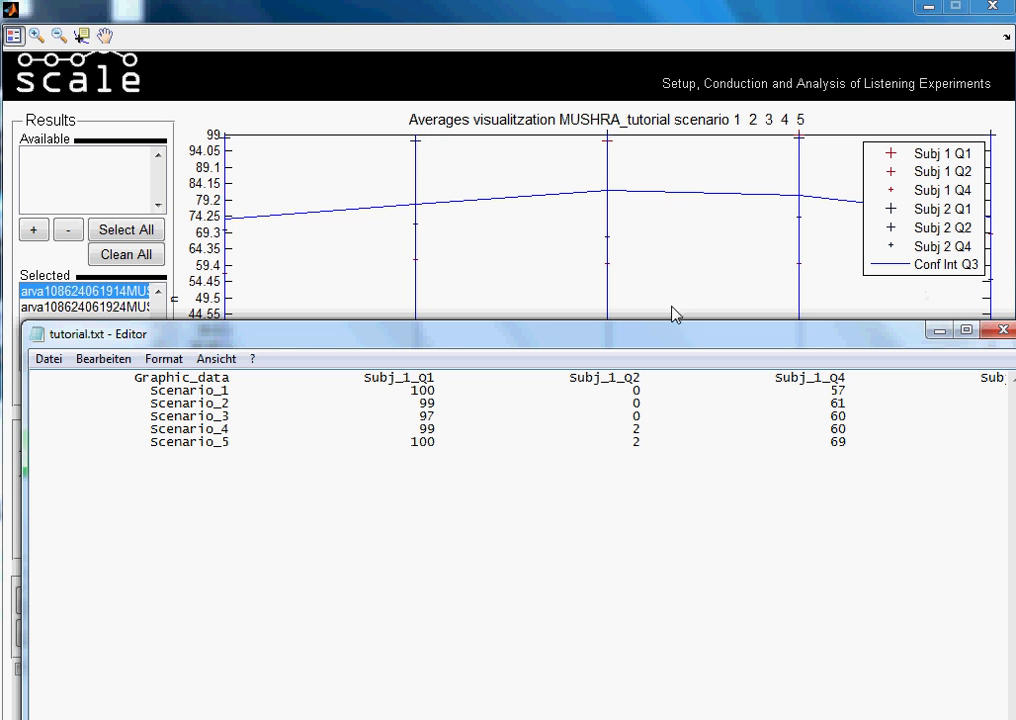
left_click_drag(668, 322, 620, 82)
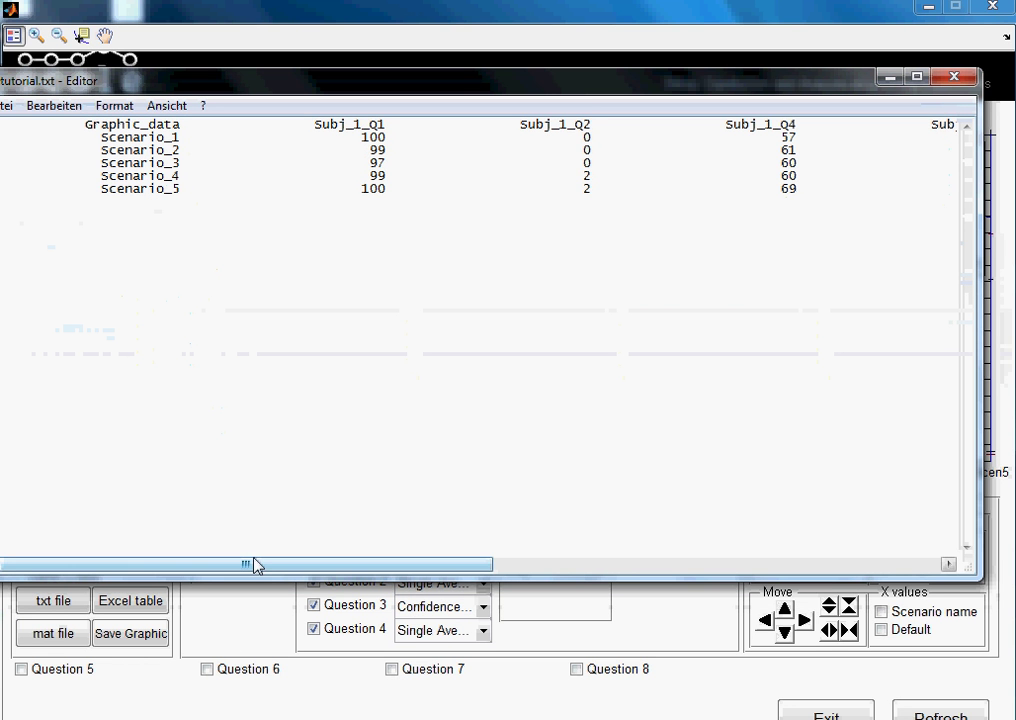
left_click_drag(256, 565, 374, 554)
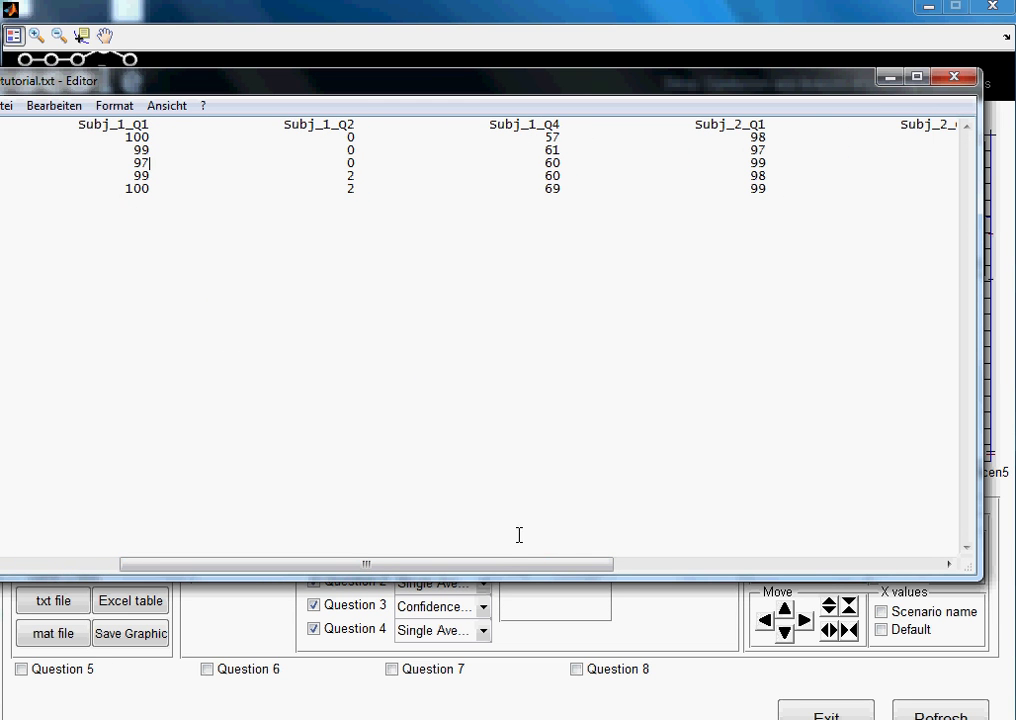
left_click_drag(506, 570, 842, 580)
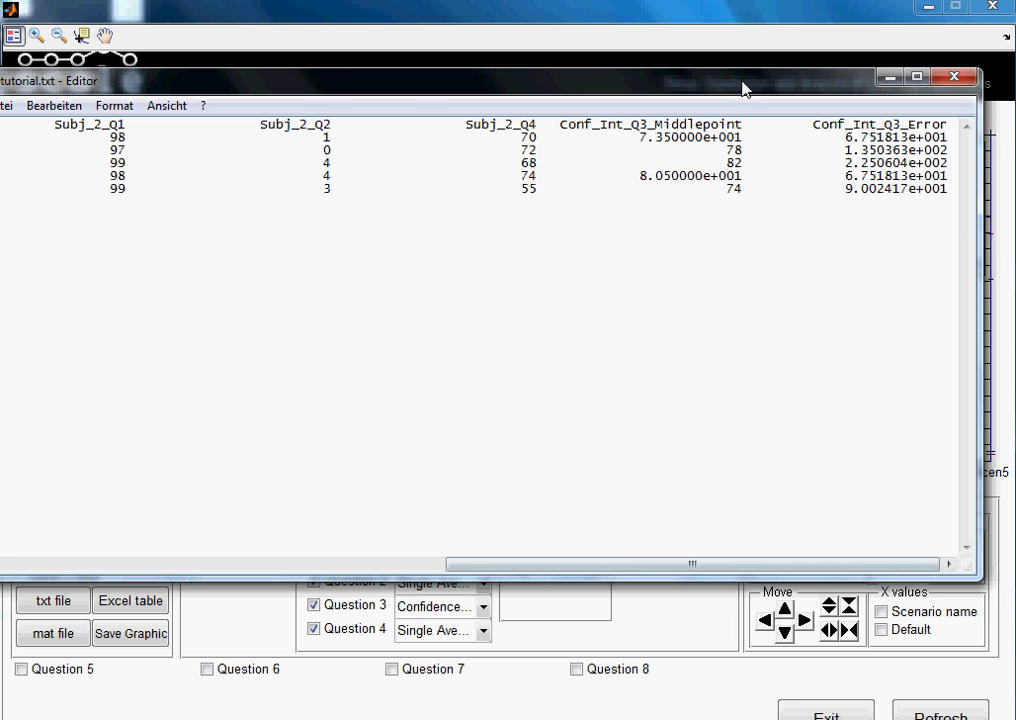
Step: Check the Question 3 confidence interval values in tutorial.txt against the plotted curve, and close the text file
left_click_drag(742, 91, 712, 522)
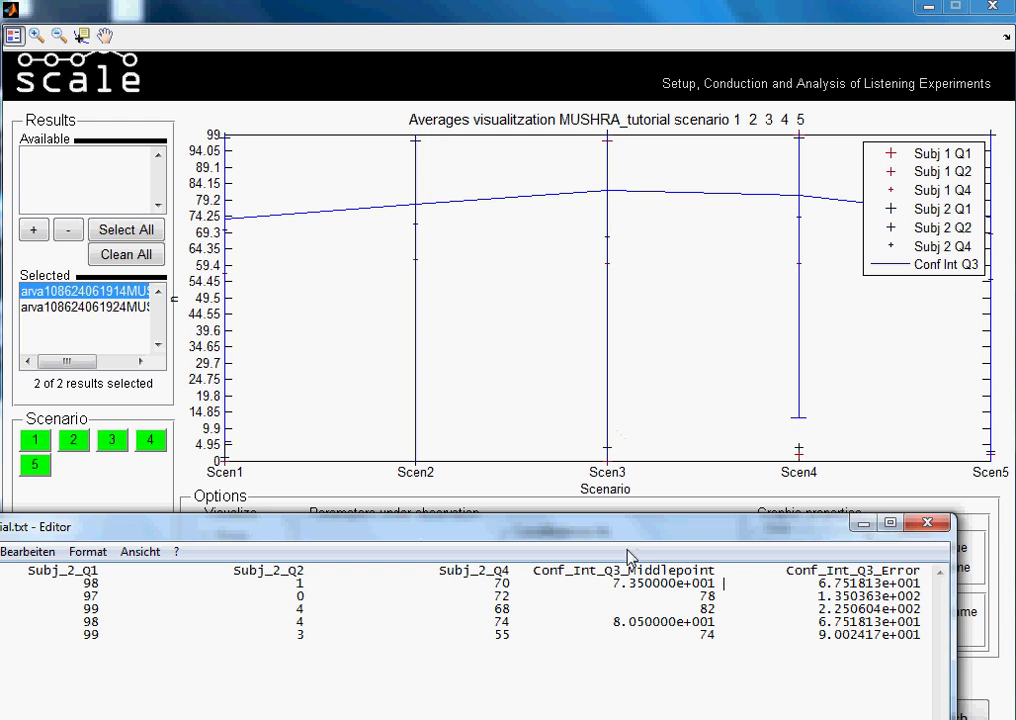
left_click_drag(630, 545, 616, 183)
left_click(912, 163)
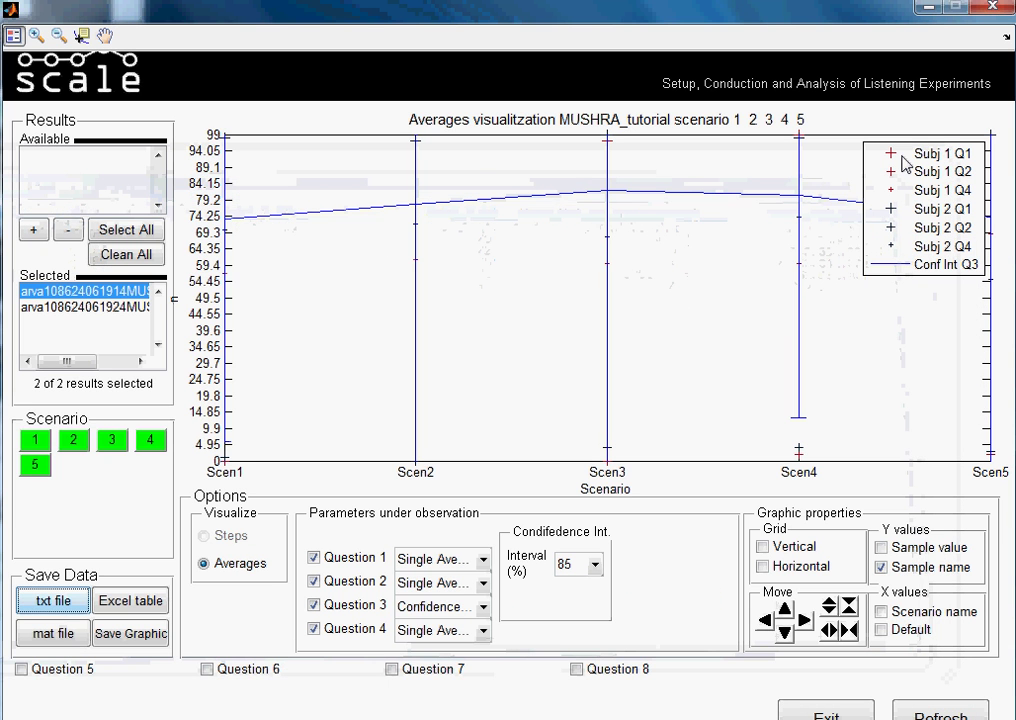